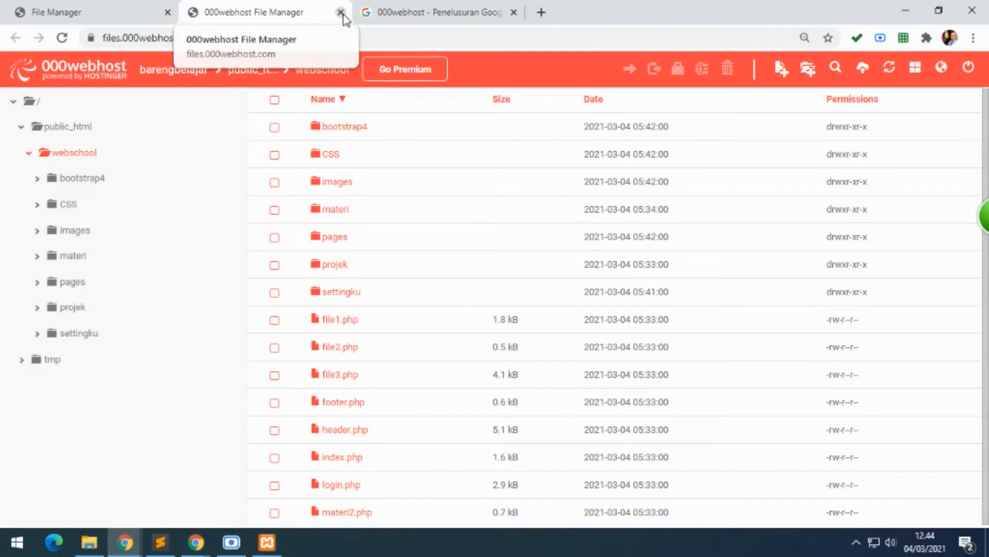
Step: Close the extra File Manager tab and go to the barengbelajar site's Database Manager page
{"action": "left_click", "coordinate": [341, 12]}
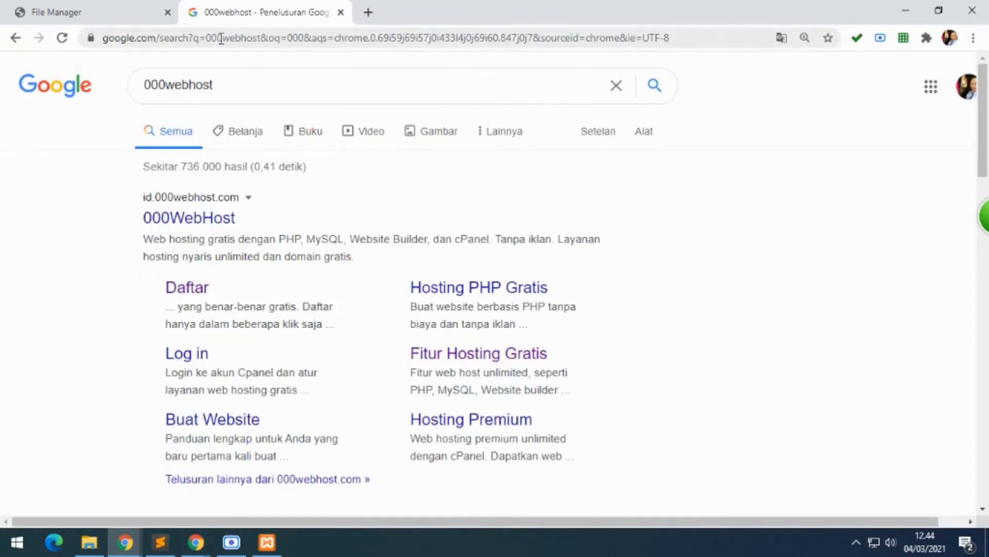
{"action": "left_click", "coordinate": [63, 14]}
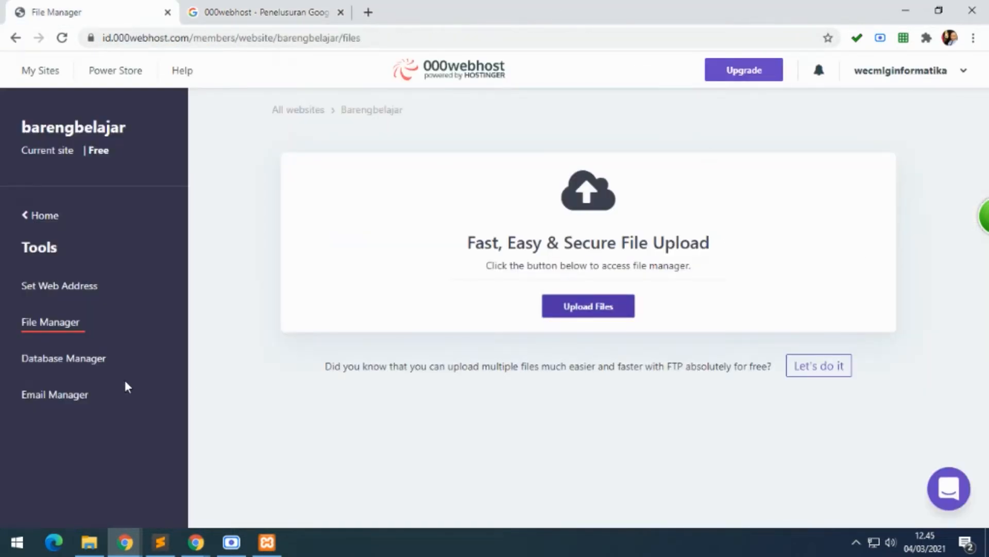
{"action": "left_click", "coordinate": [61, 364]}
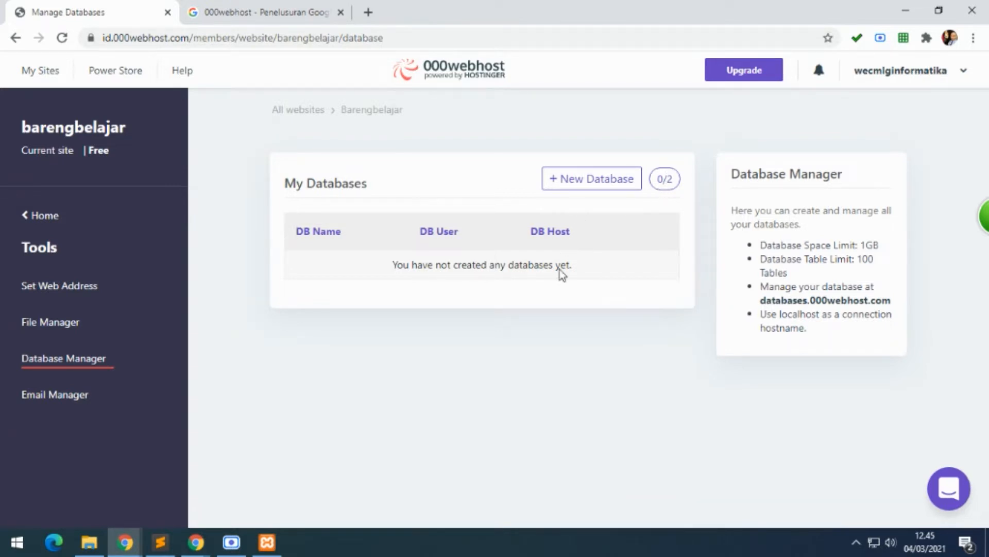
Step: Start a new database named dbkampus with database username aris
{"action": "left_click", "coordinate": [596, 187]}
{"action": "left_click", "coordinate": [512, 153]}
{"action": "type", "text": "dbkampus"}
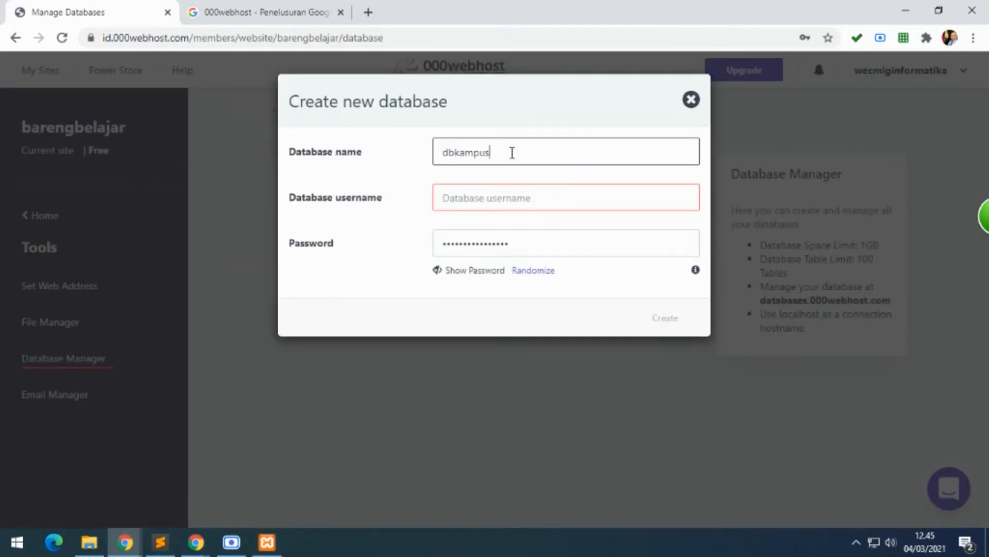
{"action": "left_click", "coordinate": [471, 198]}
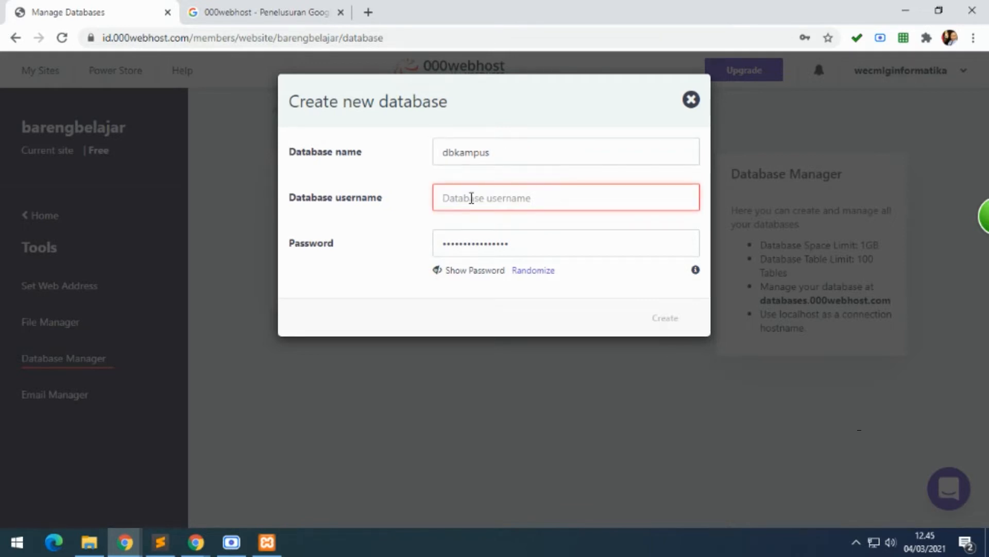
{"action": "type", "text": "aris"}
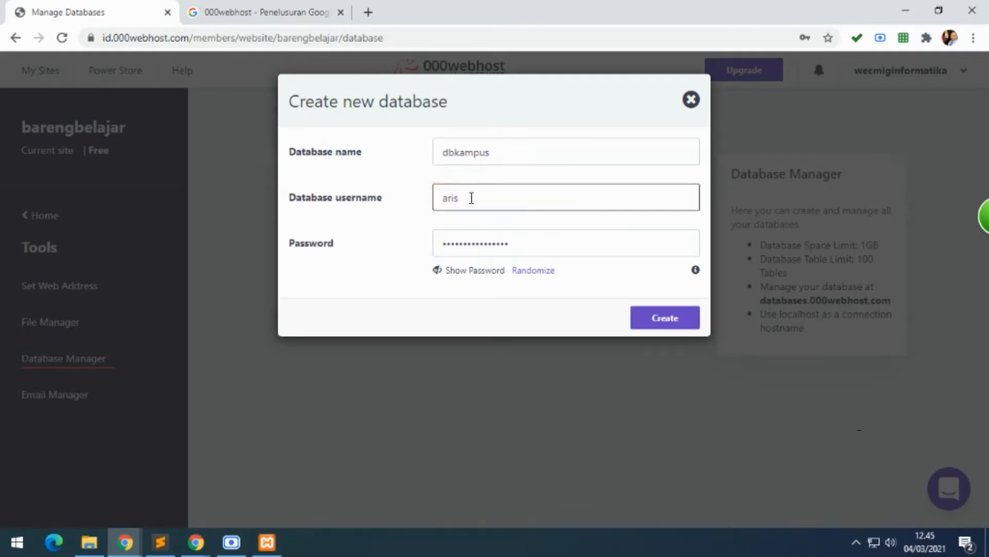
Step: Try a couple of passwords in the Password field, then clear it
{"action": "left_click_drag", "start_coordinate": [507, 242], "coordinate": [427, 243]}
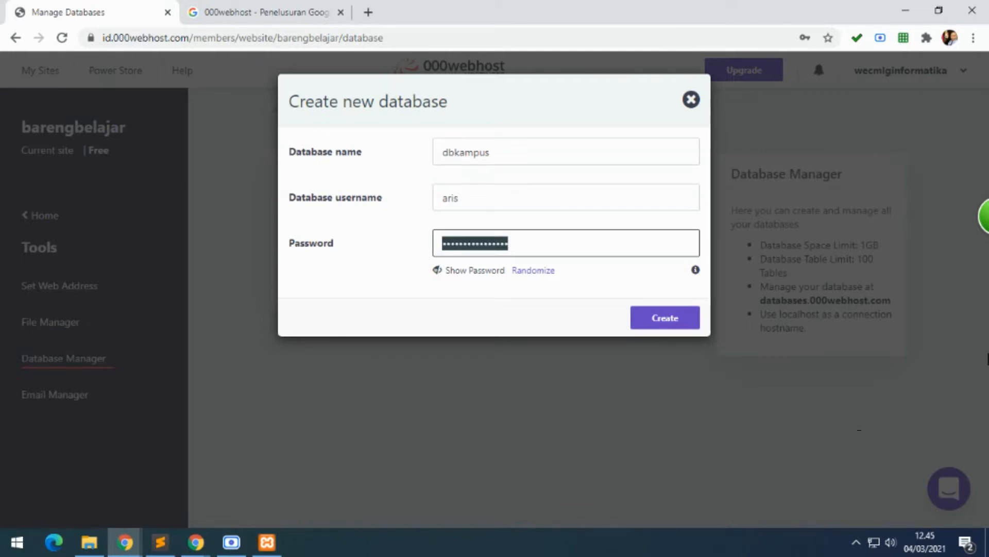
{"action": "type", "text": "a"}
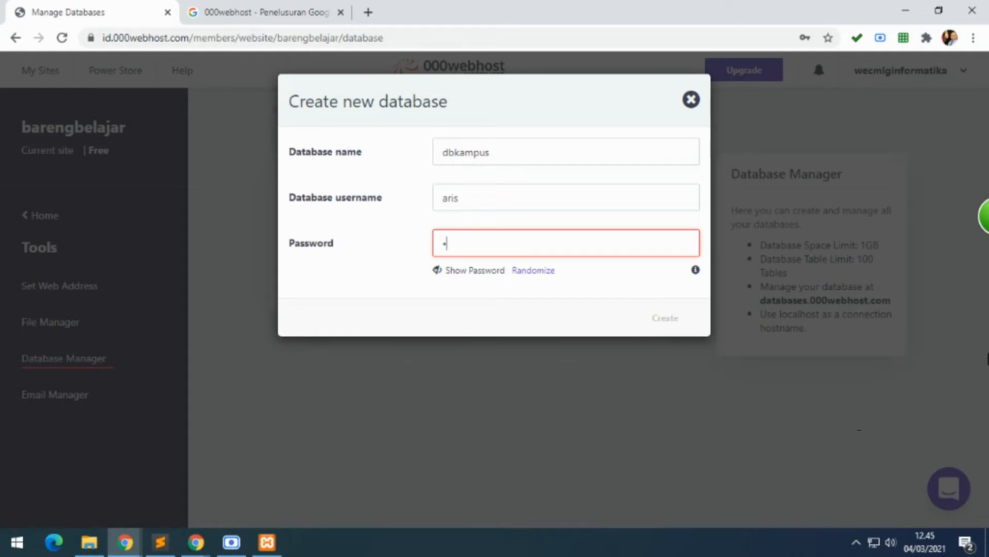
{"action": "left_click", "coordinate": [438, 270]}
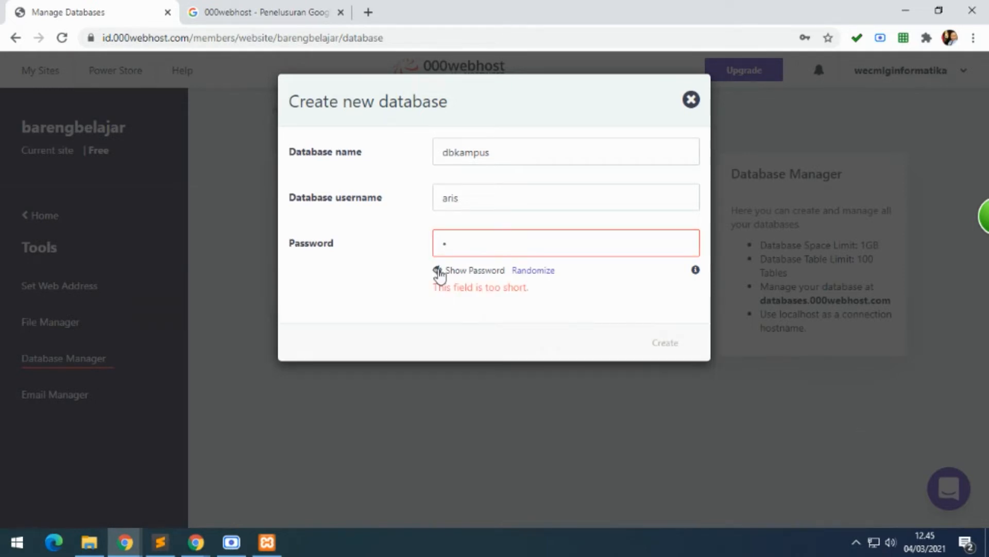
{"action": "left_click", "coordinate": [460, 248]}
{"action": "left_click", "coordinate": [441, 274]}
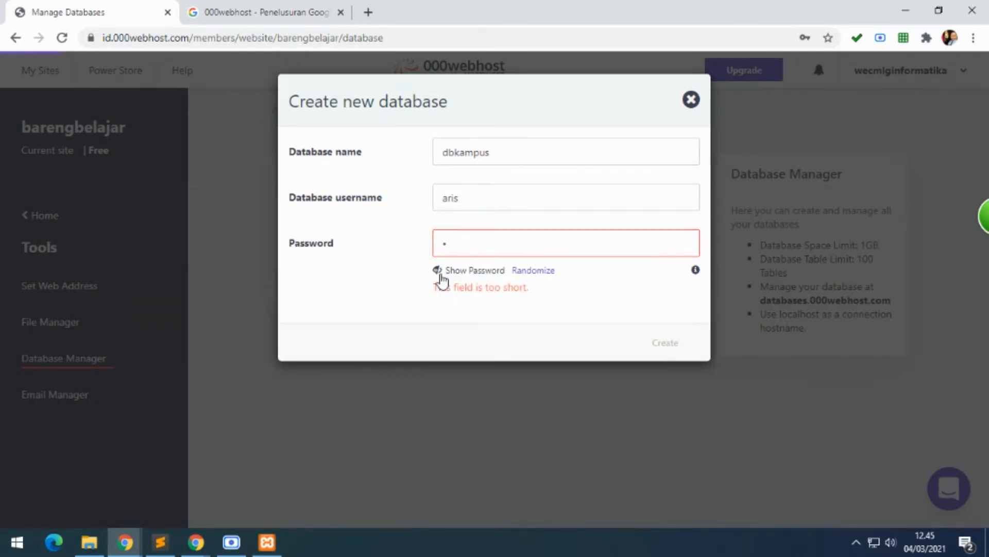
{"action": "left_click_drag", "start_coordinate": [463, 244], "coordinate": [392, 245]}
{"action": "type", "text": "••••••••"}
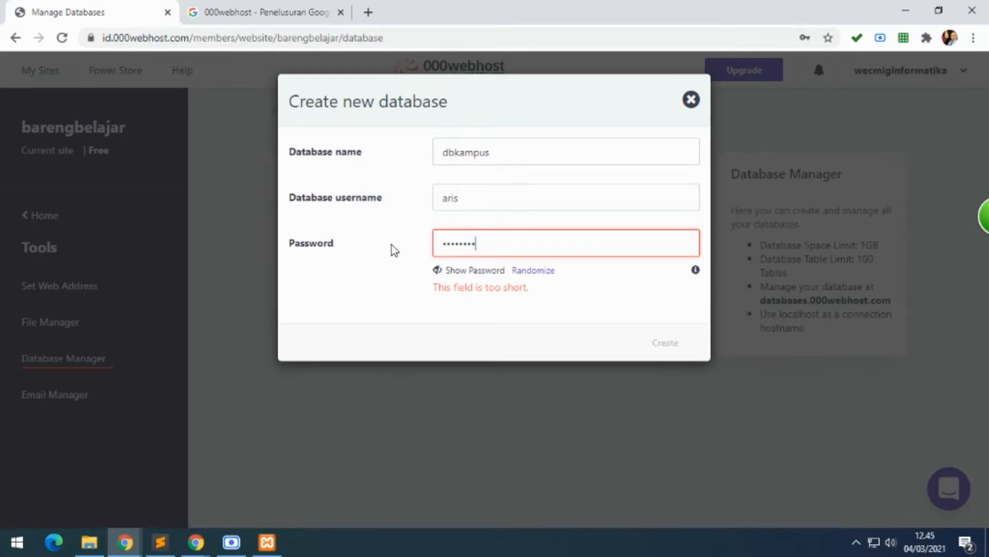
{"action": "left_click", "coordinate": [438, 272]}
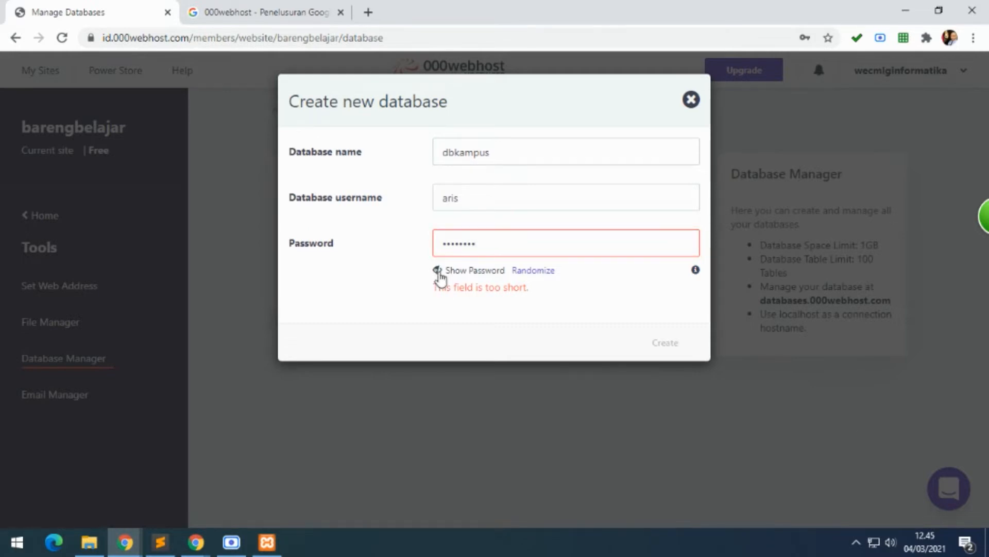
{"action": "left_click", "coordinate": [490, 241]}
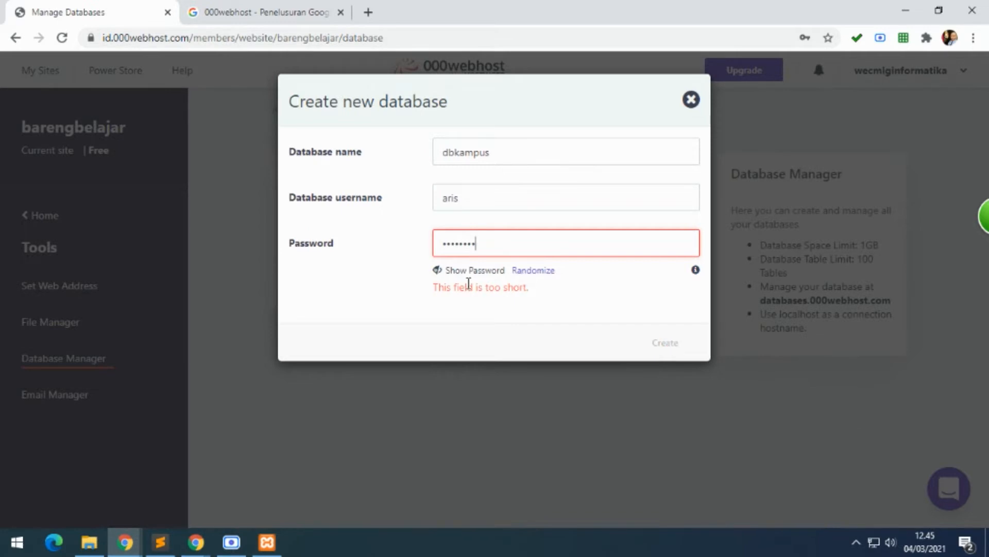
{"action": "left_click_drag", "start_coordinate": [515, 249], "coordinate": [370, 232]}
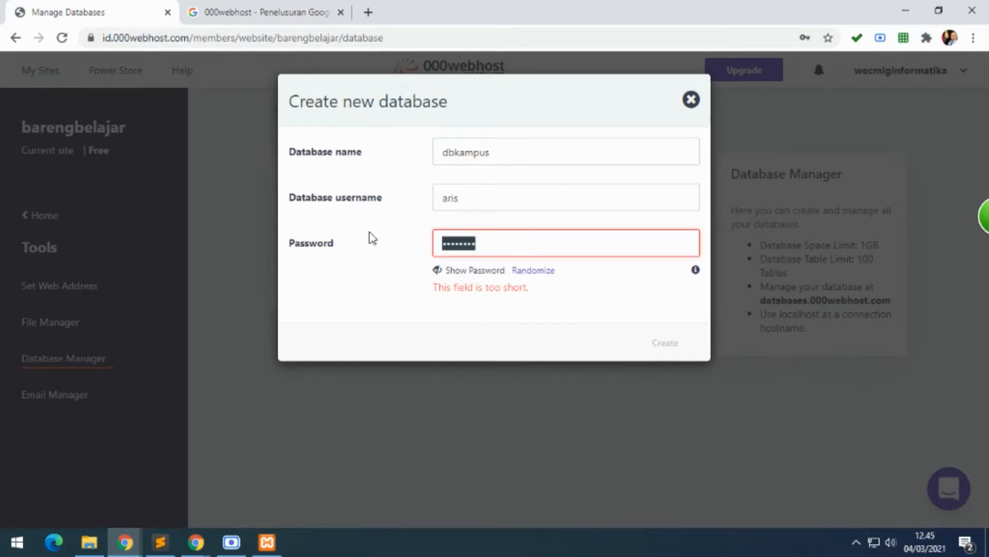
{"action": "key", "text": "BackSpace"}
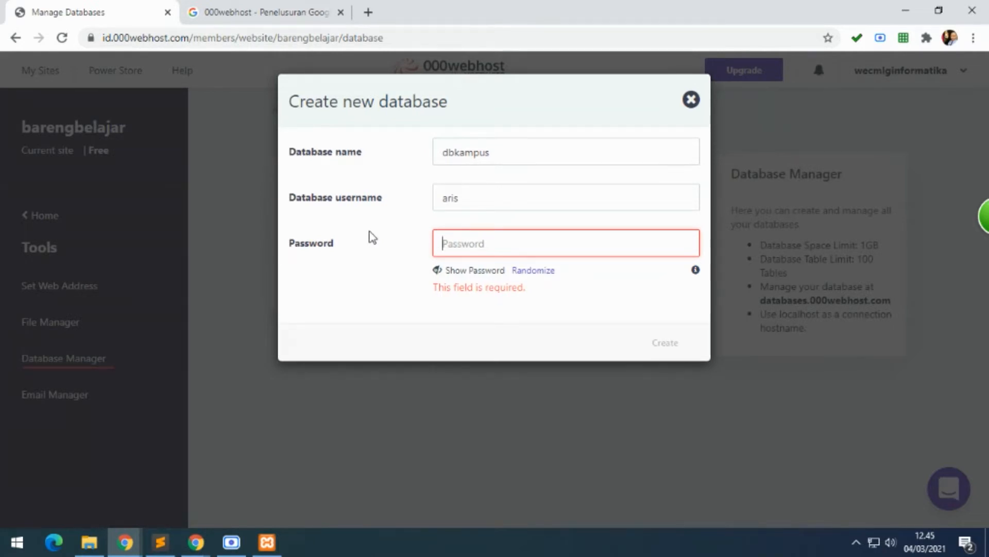
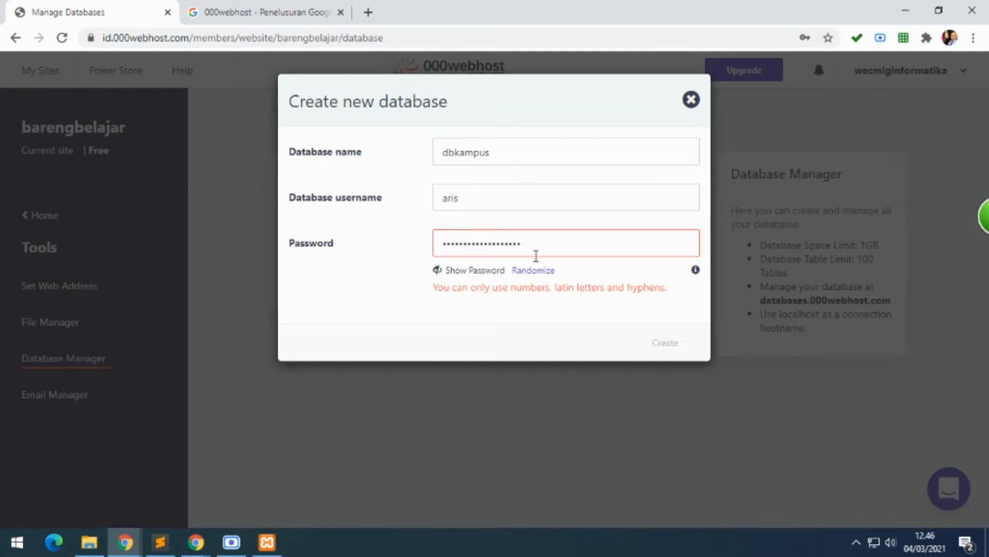
Step: After several rejected passwords, generate an accepted random 16-character password for dbkampus
{"action": "left_click_drag", "start_coordinate": [534, 250], "coordinate": [323, 248]}
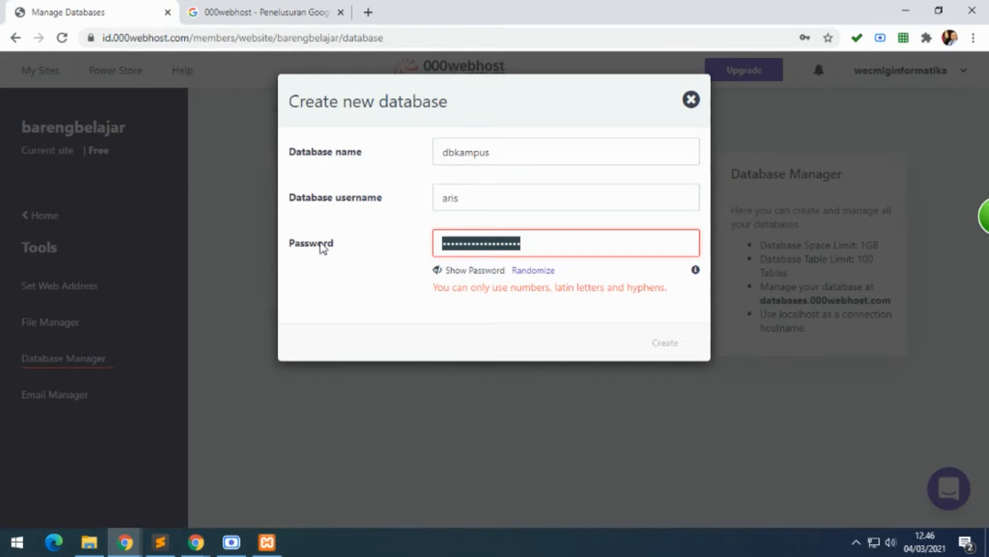
{"action": "type", "text": "•••••••"}
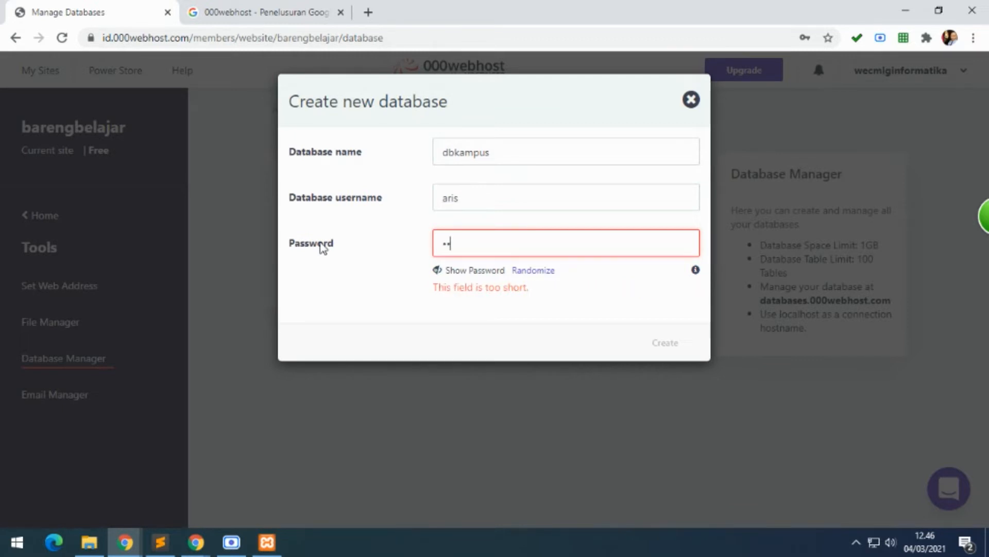
{"action": "type", "text": "•••••••"}
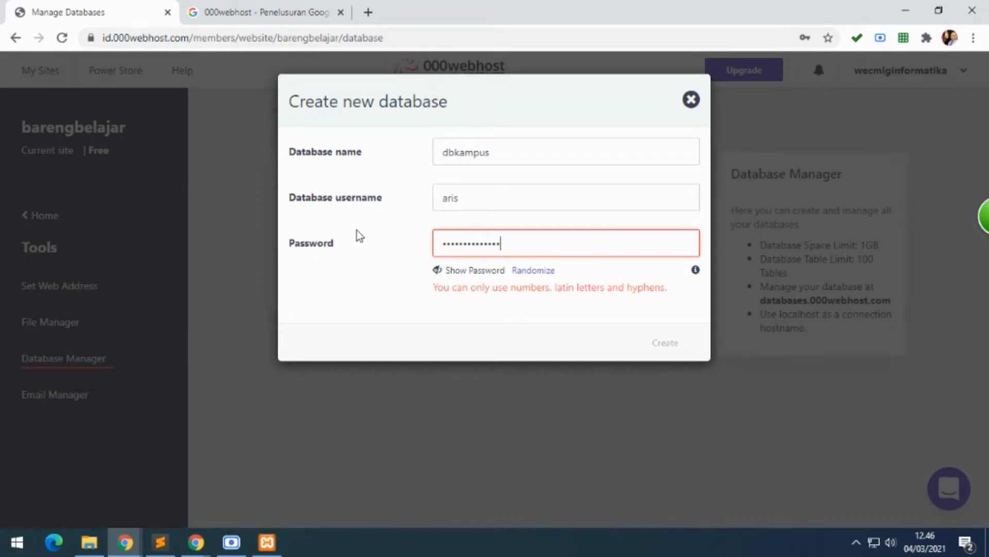
{"action": "left_click_drag", "start_coordinate": [447, 245], "coordinate": [436, 247]}
{"action": "type", "text": "•"}
{"action": "left_click", "coordinate": [516, 247]}
{"action": "left_click", "coordinate": [541, 271]}
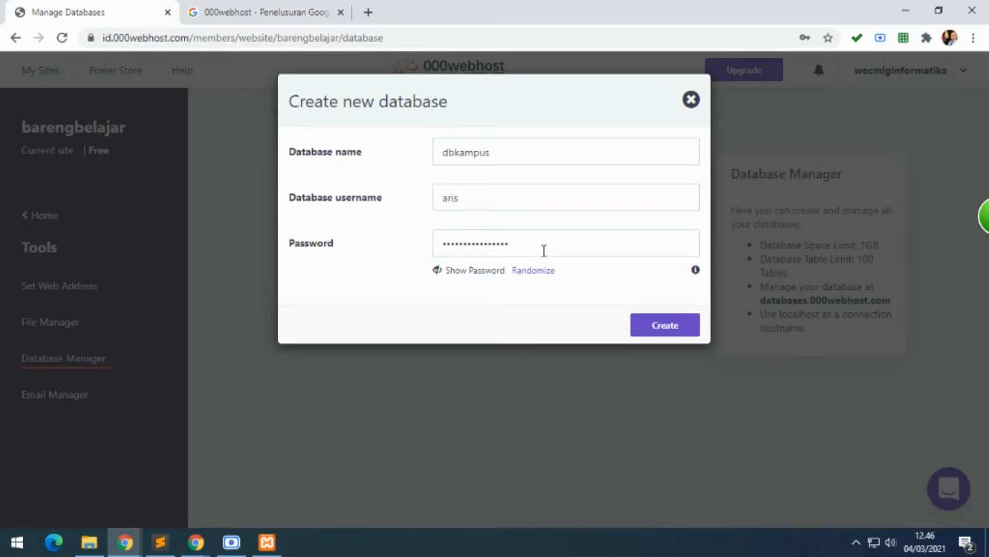
Step: Replace the generated password with your own memorable password and create the dbkampus database
{"action": "left_click", "coordinate": [468, 273]}
{"action": "left_click_drag", "start_coordinate": [567, 243], "coordinate": [366, 243]}
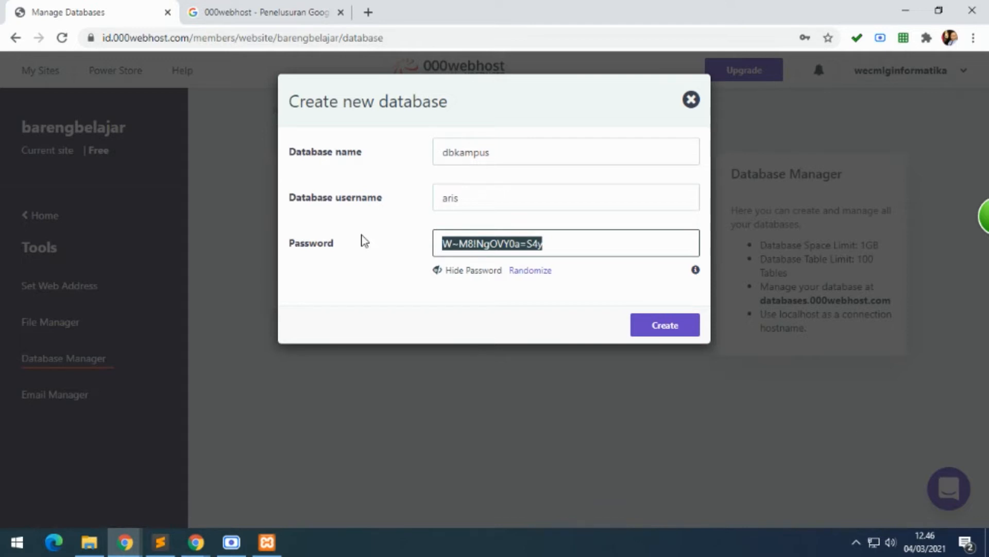
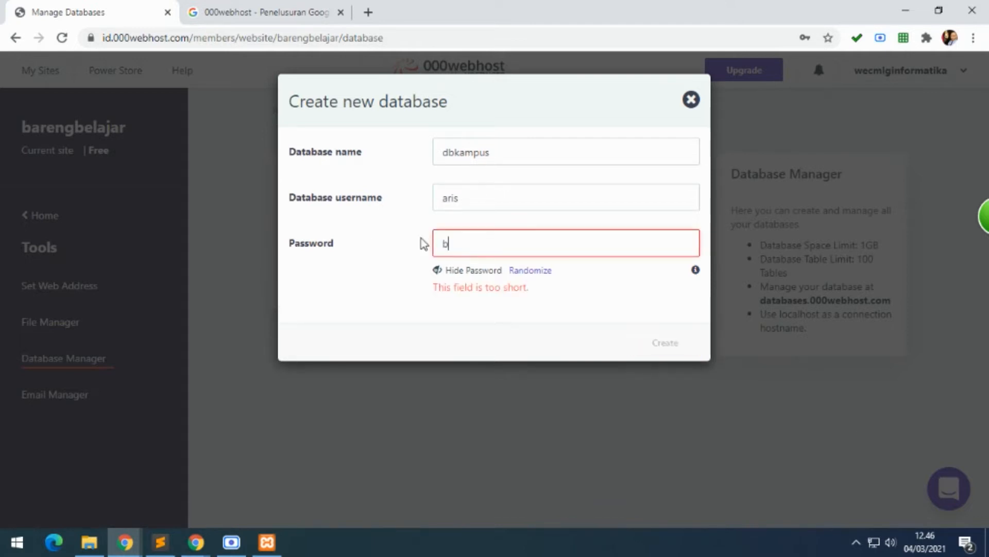
{"action": "key", "text": "BackSpace"}
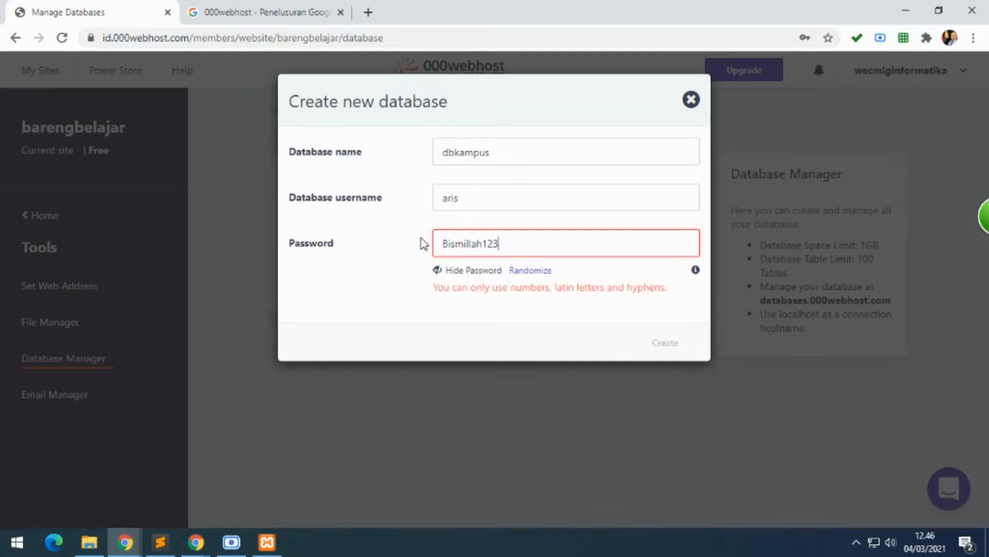
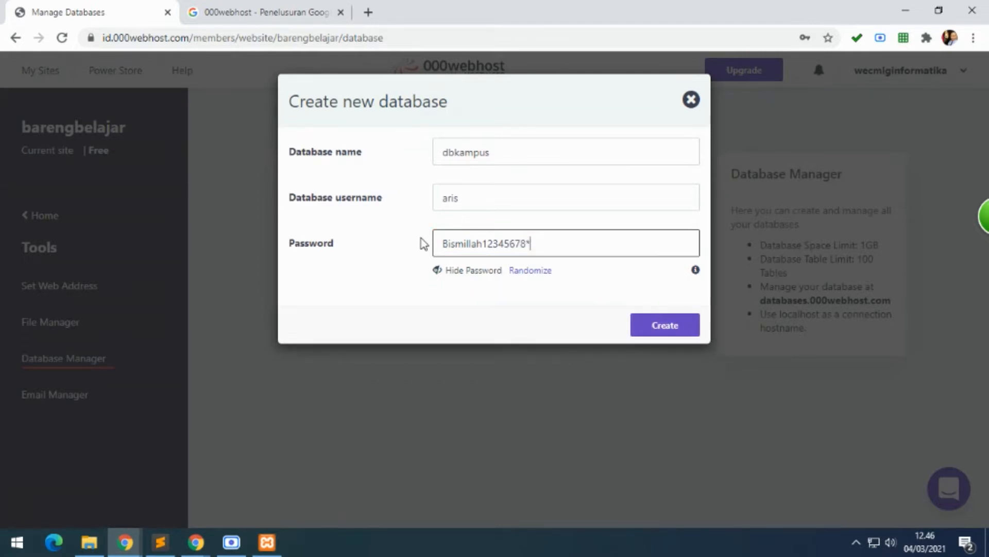
{"action": "left_click_drag", "start_coordinate": [547, 238], "coordinate": [435, 239]}
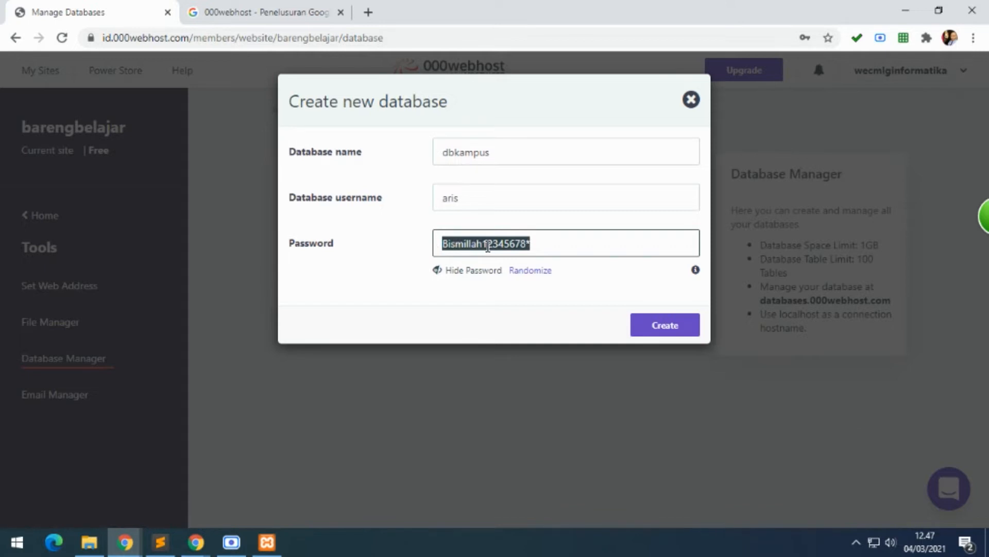
{"action": "left_click", "coordinate": [680, 334]}
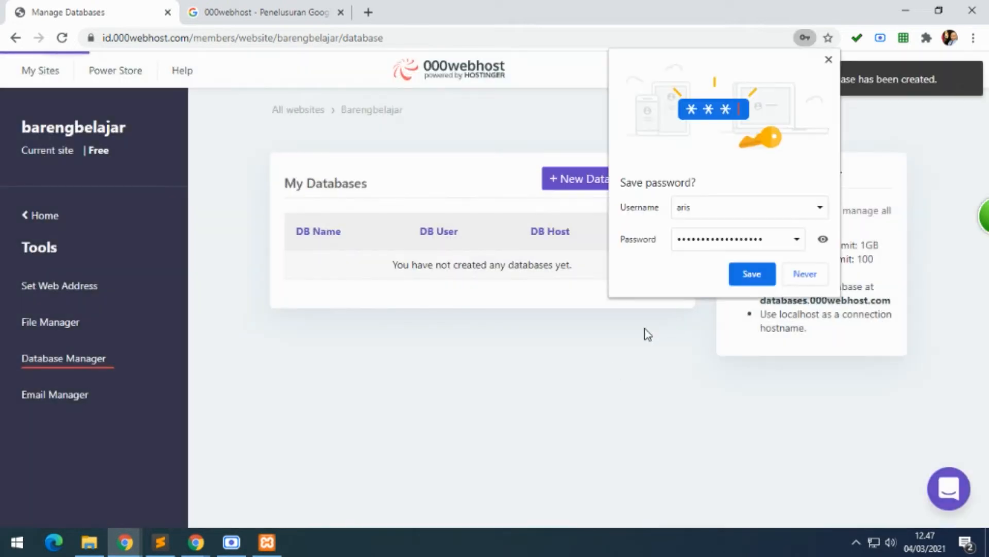
Step: Decline saving the password in Chrome and select the finished dbkampus database's full name
{"action": "left_click", "coordinate": [805, 274]}
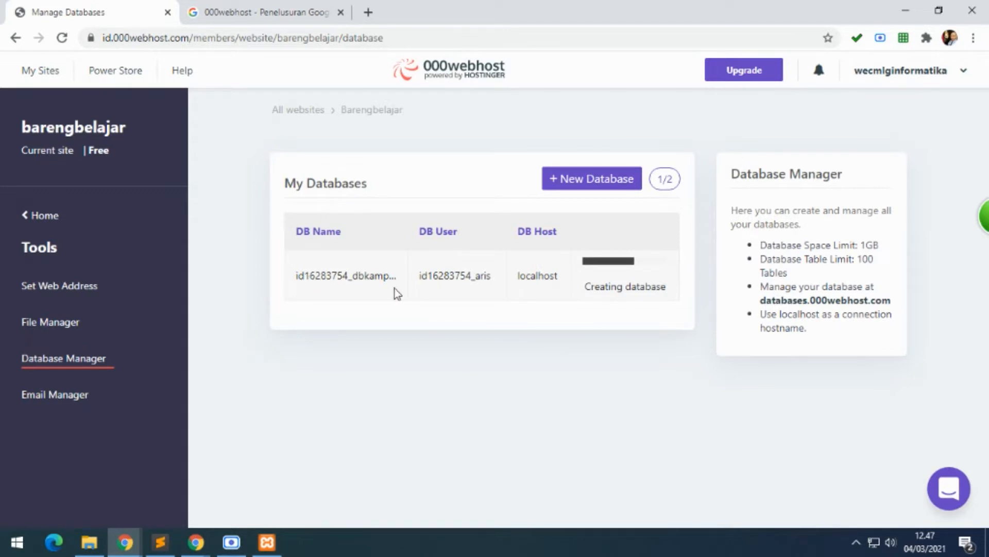
{"action": "left_click_drag", "start_coordinate": [295, 278], "coordinate": [432, 278]}
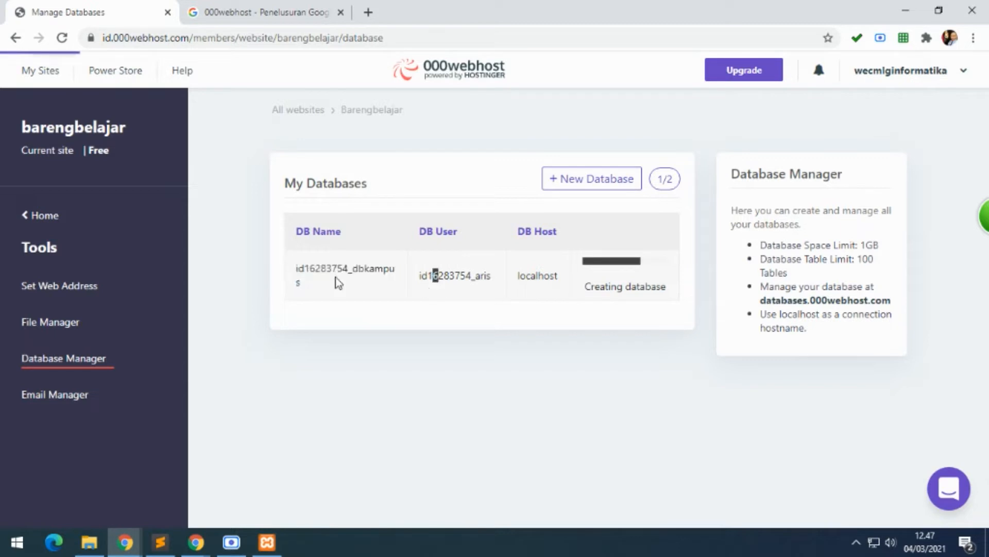
{"action": "left_click_drag", "start_coordinate": [296, 269], "coordinate": [320, 283]}
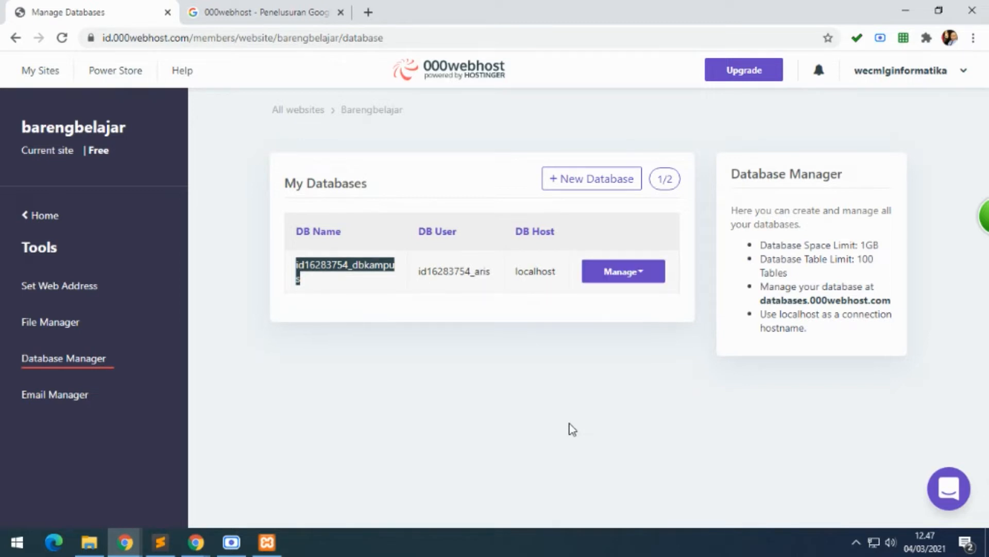
Step: Open dbkampus in phpMyAdmin from the Manage dropdown
{"action": "left_click", "coordinate": [625, 278]}
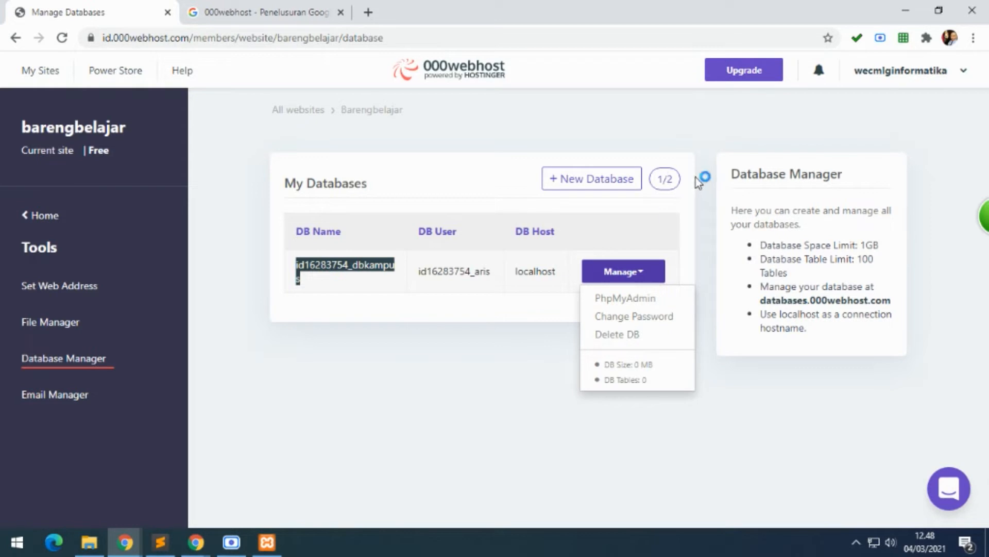
{"action": "left_click", "coordinate": [623, 299]}
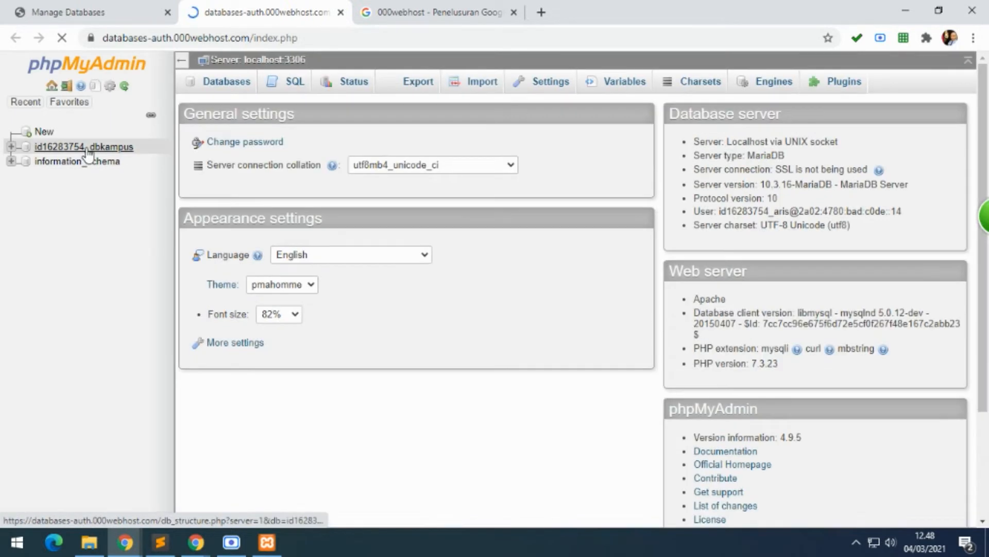
Step: In dbkampus, create a table named tbuser with 3 columns
{"action": "left_click", "coordinate": [39, 146]}
{"action": "left_click", "coordinate": [12, 148]}
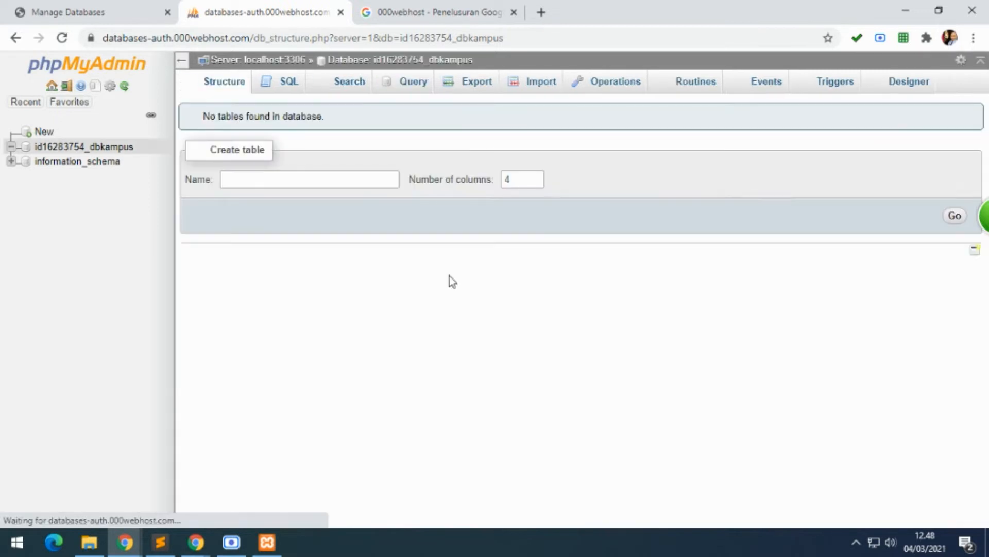
{"action": "left_click", "coordinate": [262, 180]}
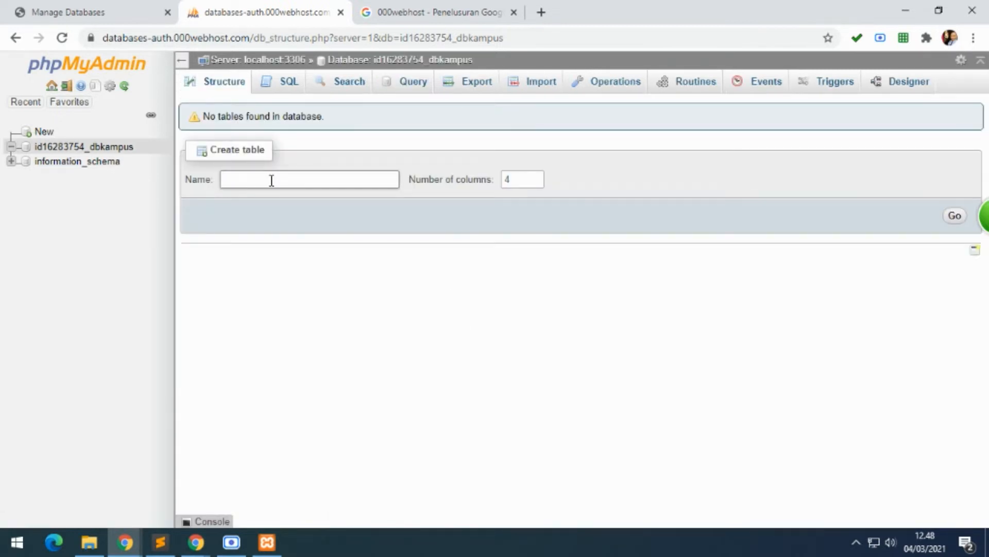
{"action": "type", "text": "tbuser"}
{"action": "left_click", "coordinate": [507, 179]}
{"action": "double_click", "coordinate": [507, 179]}
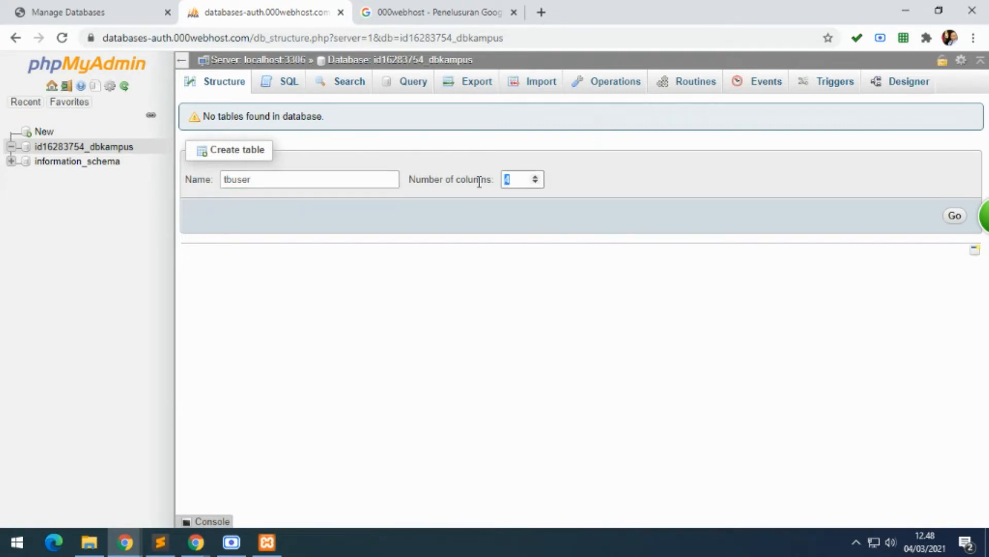
{"action": "type", "text": "3"}
{"action": "left_click", "coordinate": [954, 216]}
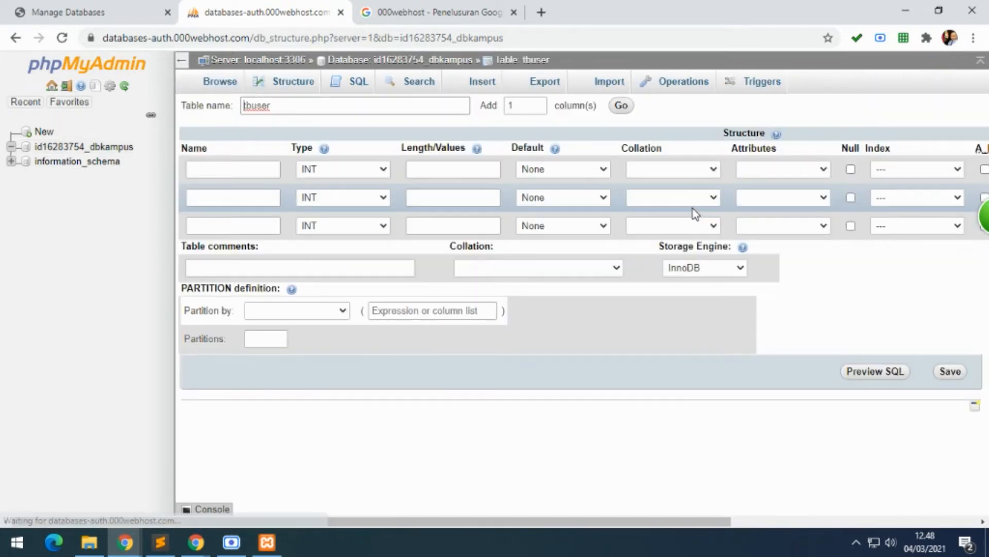
Step: Define the first column namauser as VARCHAR(50) with default None
{"action": "left_click", "coordinate": [213, 166]}
{"action": "type", "text": "namauser"}
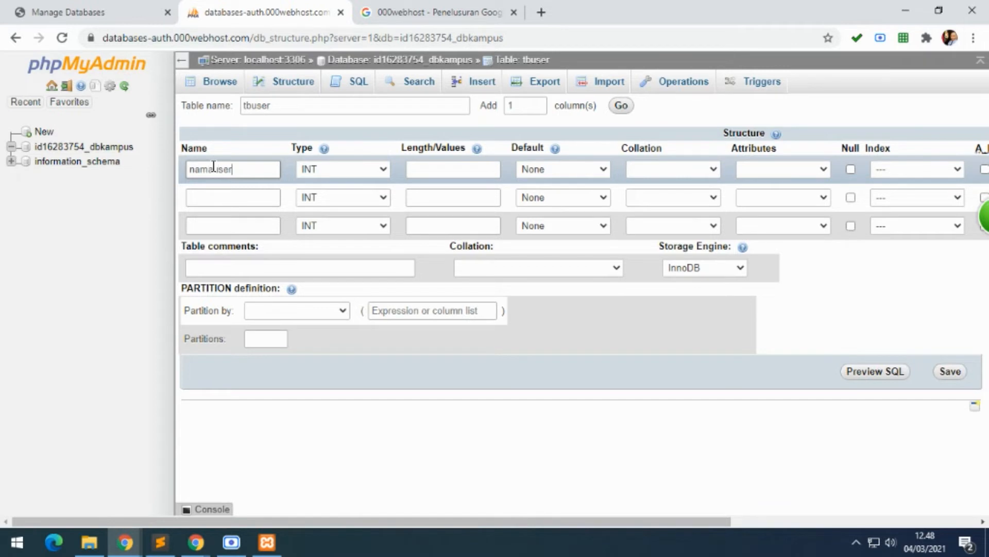
{"action": "left_click", "coordinate": [342, 169]}
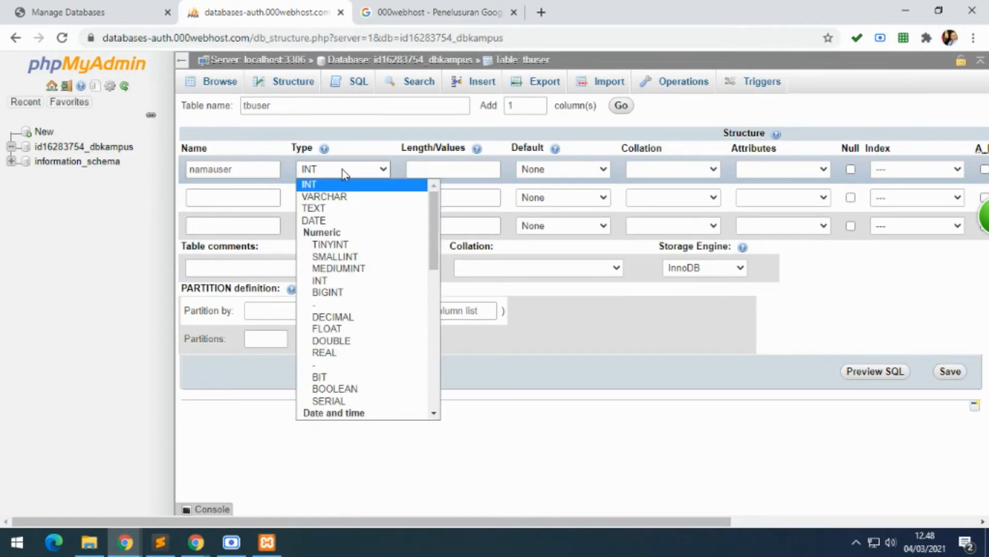
{"action": "left_click", "coordinate": [324, 196]}
{"action": "left_click", "coordinate": [421, 170]}
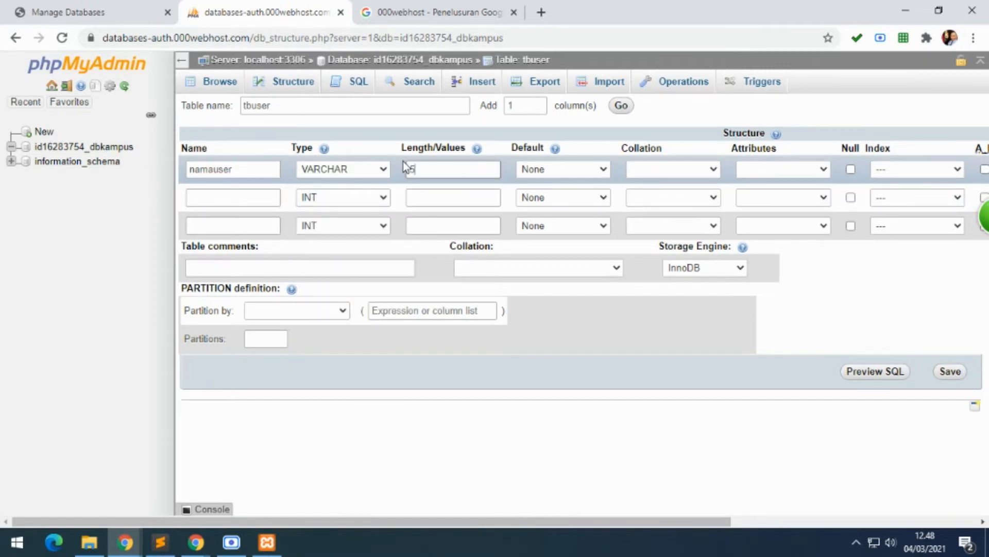
{"action": "left_click", "coordinate": [581, 170]}
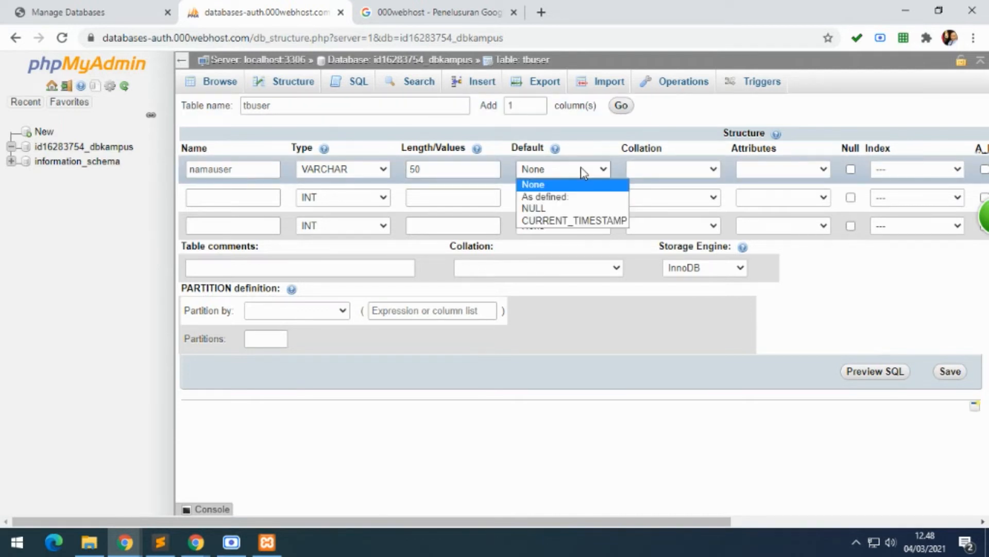
{"action": "left_click", "coordinate": [547, 197]}
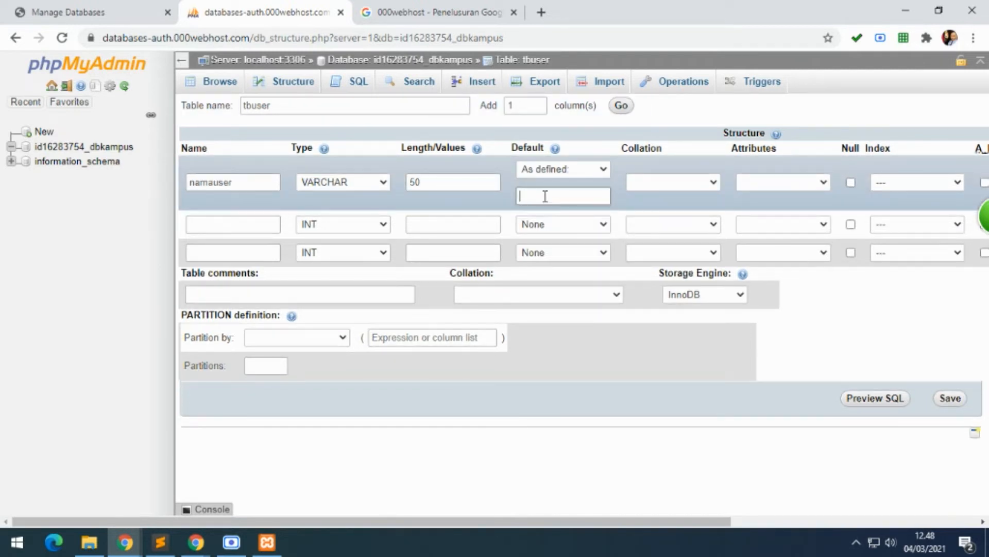
{"action": "left_click", "coordinate": [569, 170]}
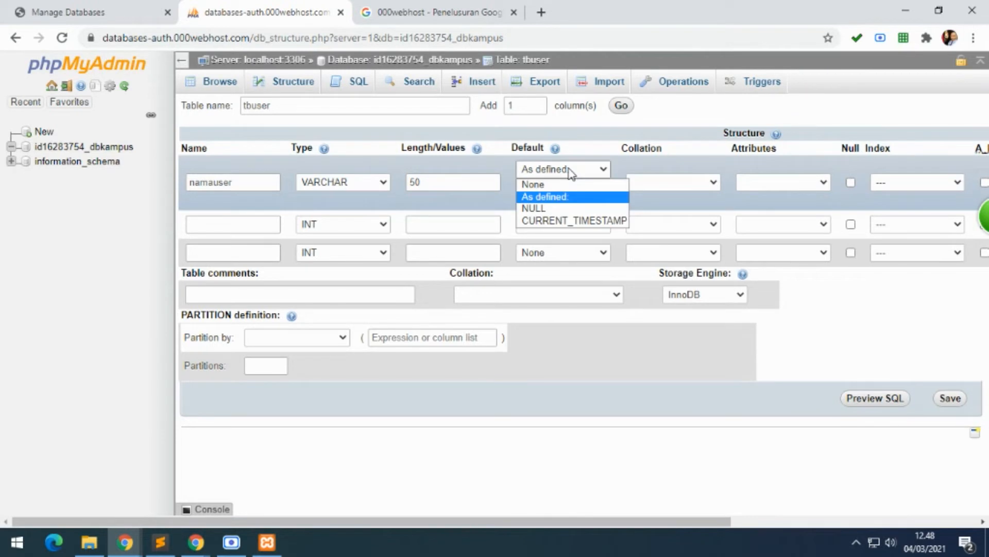
{"action": "left_click", "coordinate": [551, 189]}
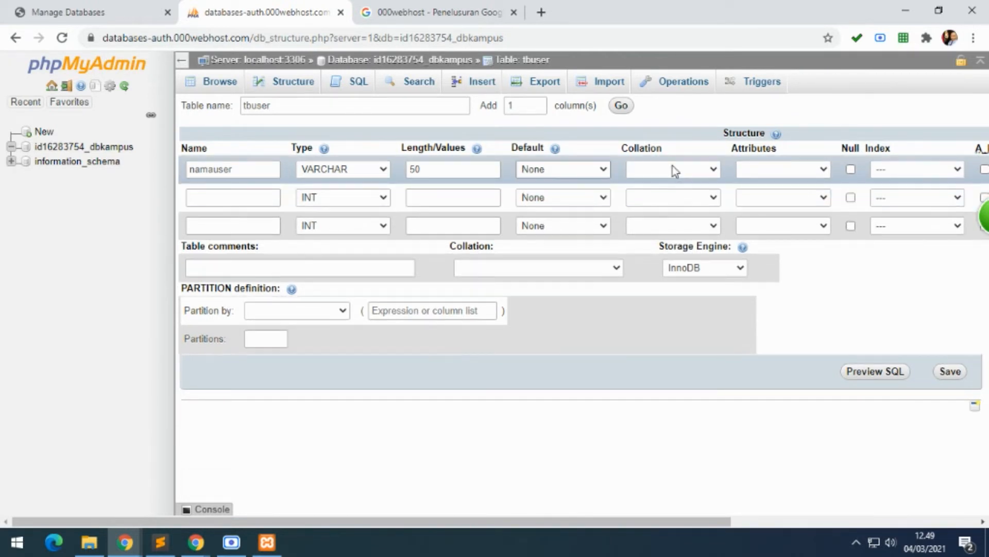
Step: Define password as VARCHAR(100) and name the third column stsuser
{"action": "left_click", "coordinate": [236, 199]}
{"action": "type", "text": "pas"}
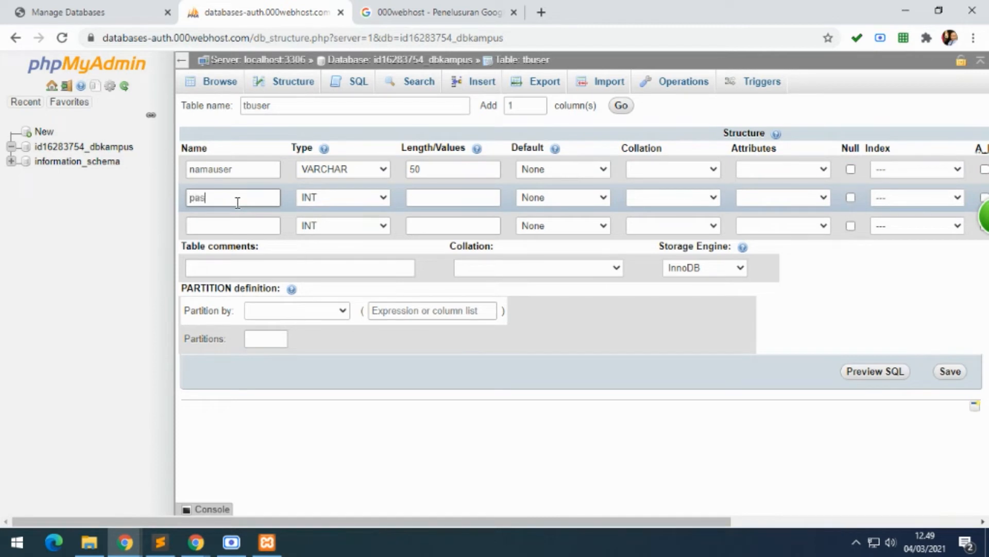
{"action": "type", "text": "sword"}
{"action": "left_click", "coordinate": [340, 197]}
{"action": "left_click", "coordinate": [327, 225]}
{"action": "left_click", "coordinate": [437, 198]}
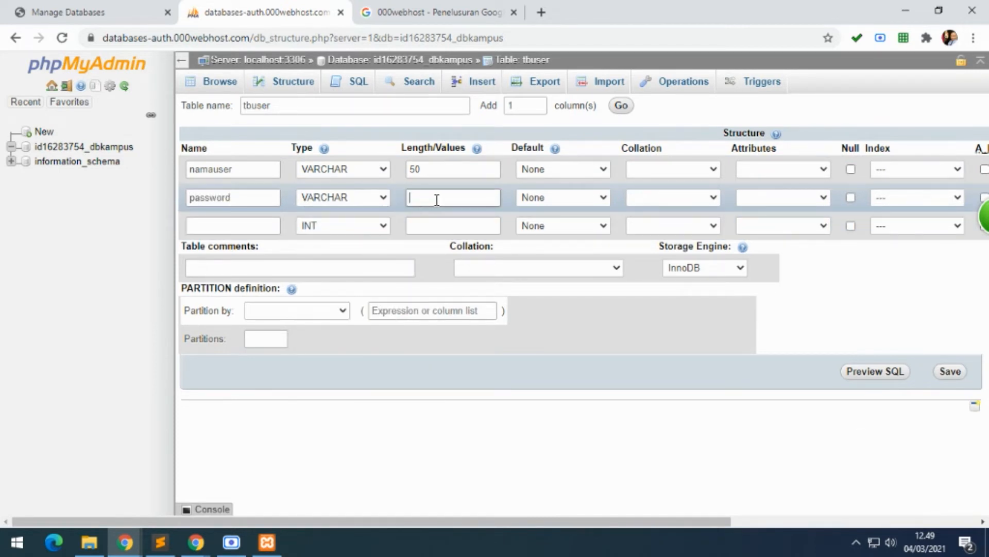
{"action": "type", "text": "100"}
{"action": "left_click", "coordinate": [236, 227]}
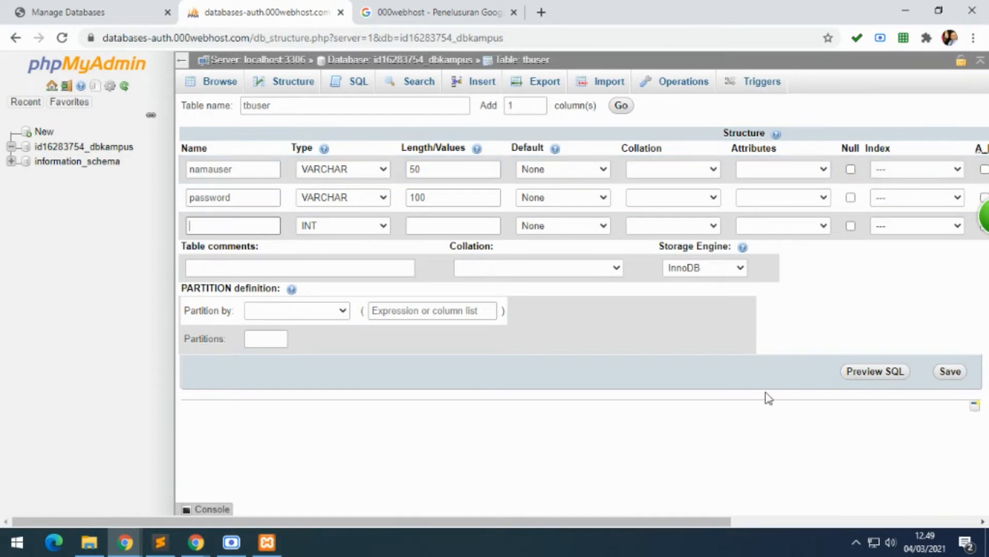
{"action": "left_click_drag", "start_coordinate": [730, 521], "coordinate": [974, 521]}
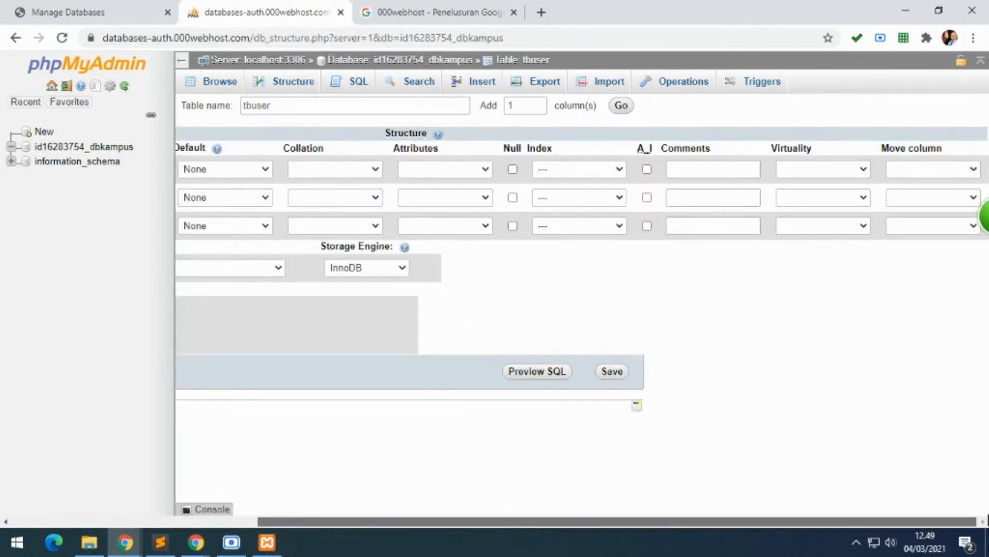
{"action": "left_click_drag", "start_coordinate": [878, 524], "coordinate": [618, 521]}
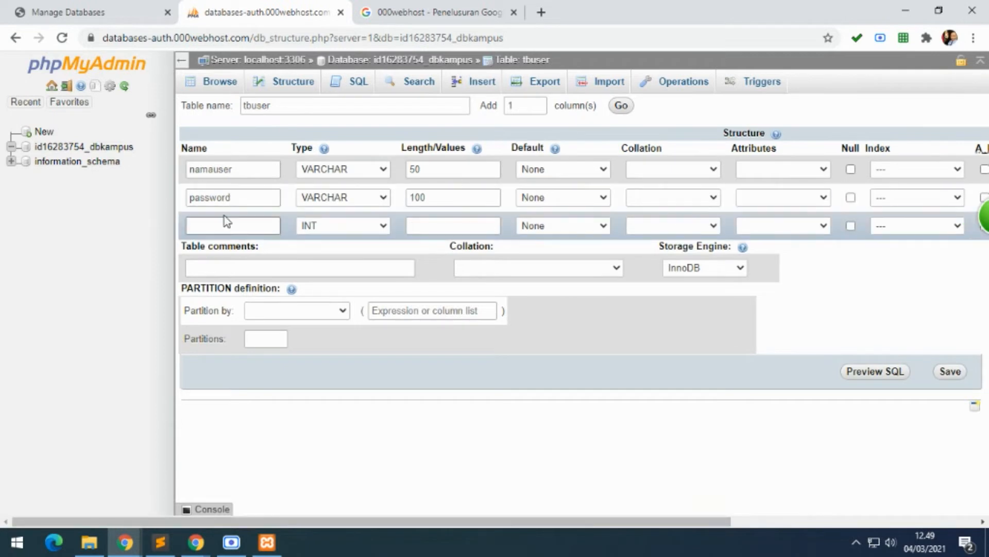
{"action": "type", "text": "at"}
{"action": "type", "text": "user"}
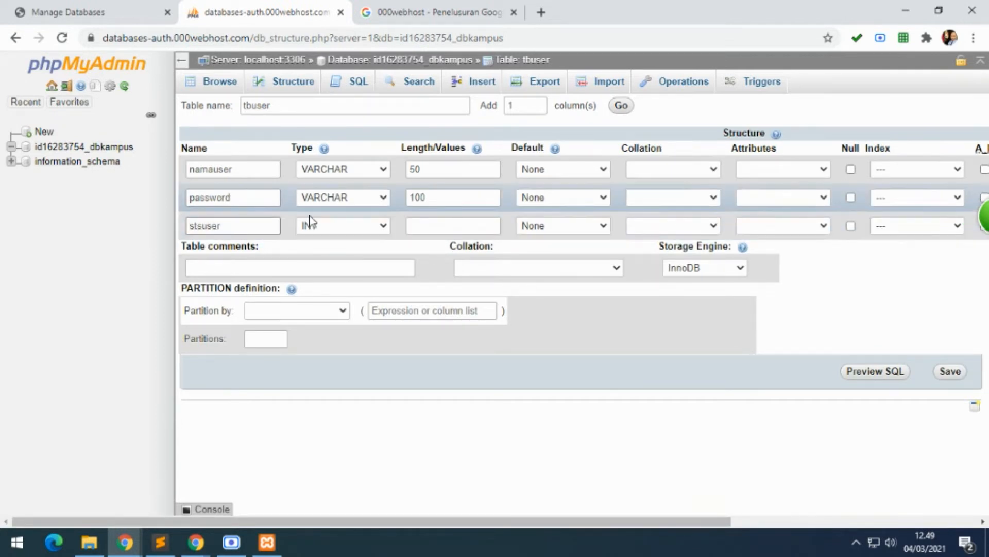
Step: Make stsuser an ENUM('A','P') with default A, then save the tbuser table
{"action": "left_click", "coordinate": [333, 229]}
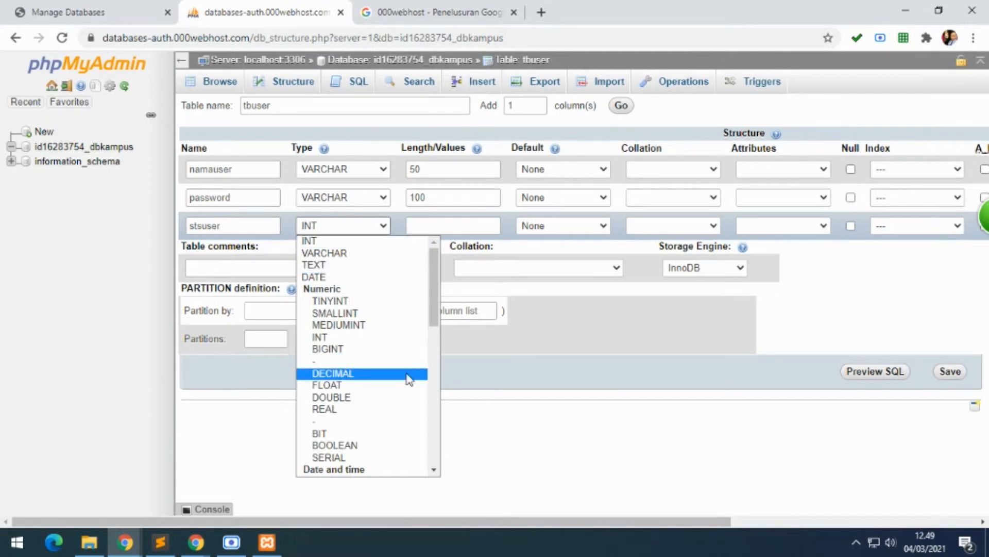
{"action": "left_click_drag", "start_coordinate": [435, 314], "coordinate": [431, 411]}
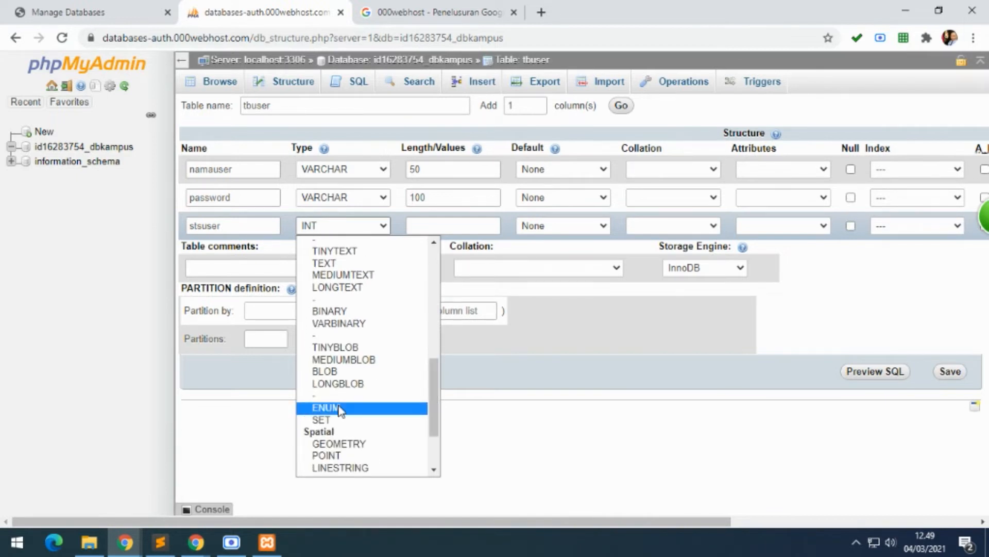
{"action": "left_click", "coordinate": [340, 409]}
{"action": "left_click", "coordinate": [445, 227]}
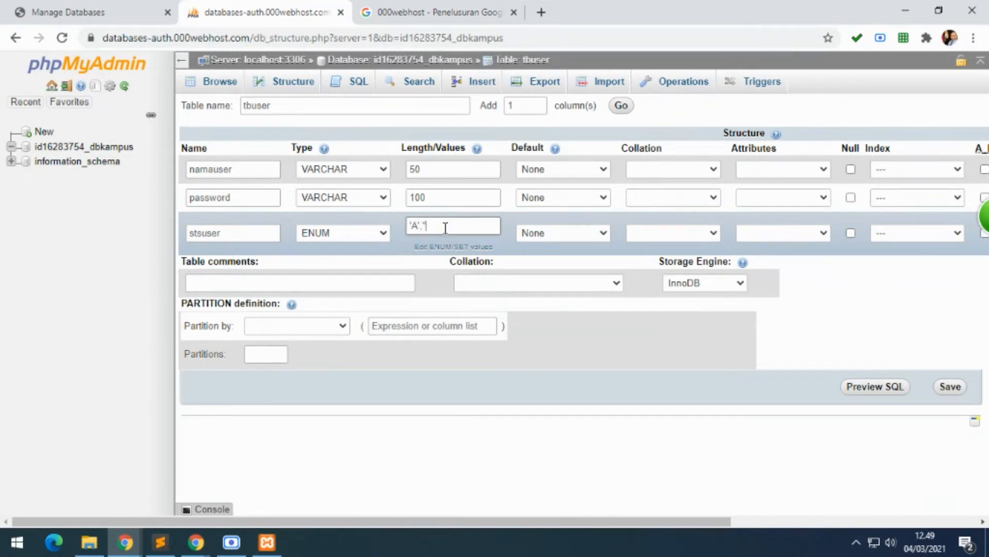
{"action": "type", "text": "'A','p"}
{"action": "key", "text": "BackSpace"}
{"action": "type", "text": "P"}
{"action": "left_click", "coordinate": [536, 236]}
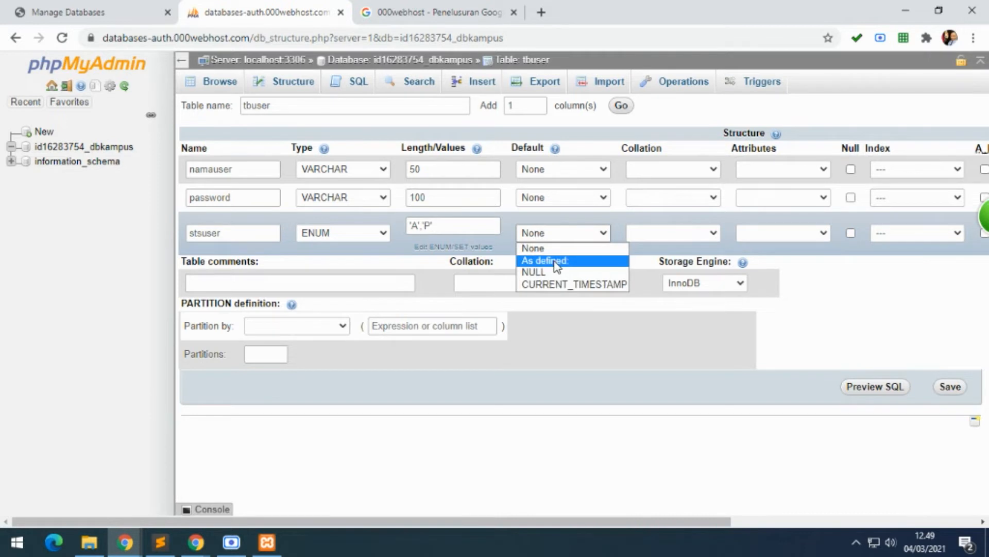
{"action": "left_click", "coordinate": [555, 262]}
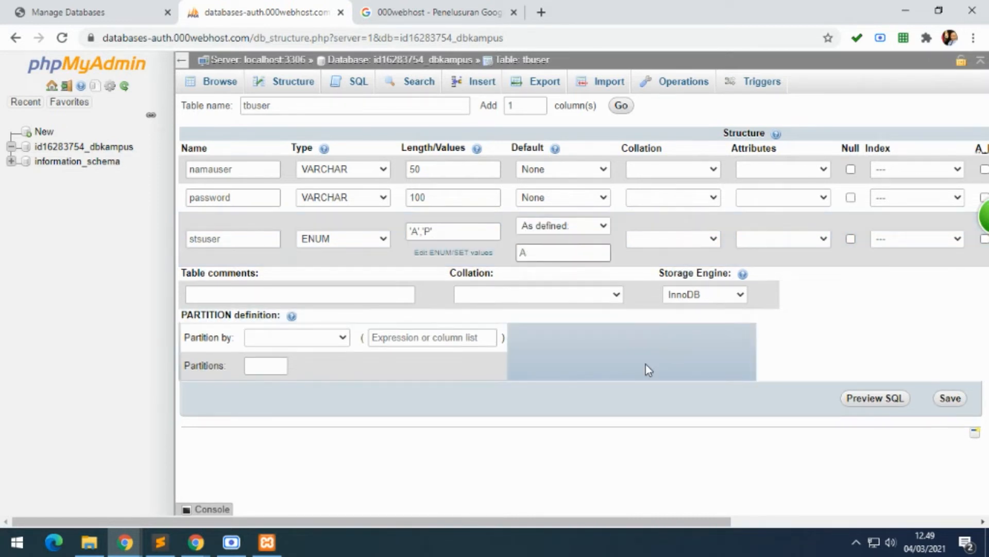
{"action": "left_click", "coordinate": [951, 398]}
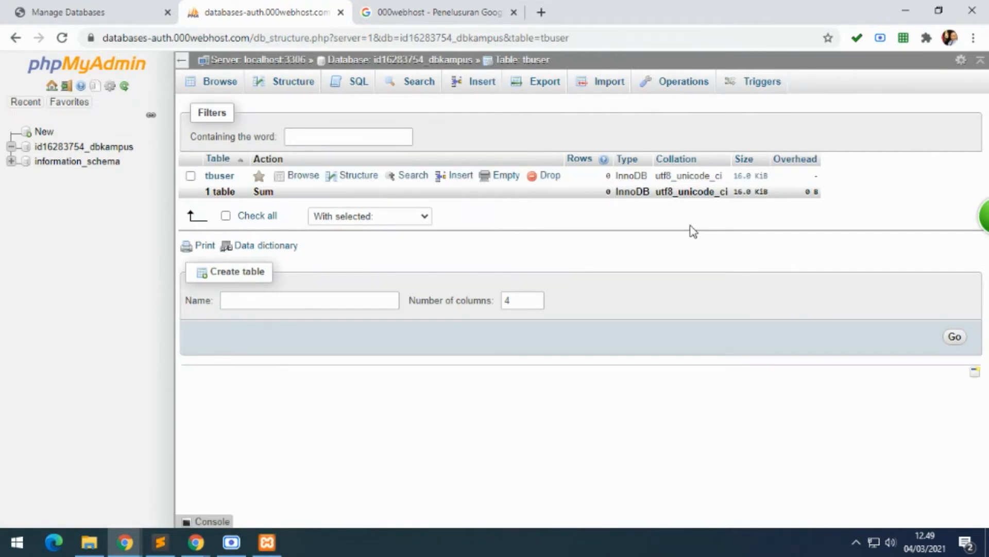
Step: Check tbuser's structure and its zero rows, then bring up its Insert form
{"action": "left_click", "coordinate": [296, 87]}
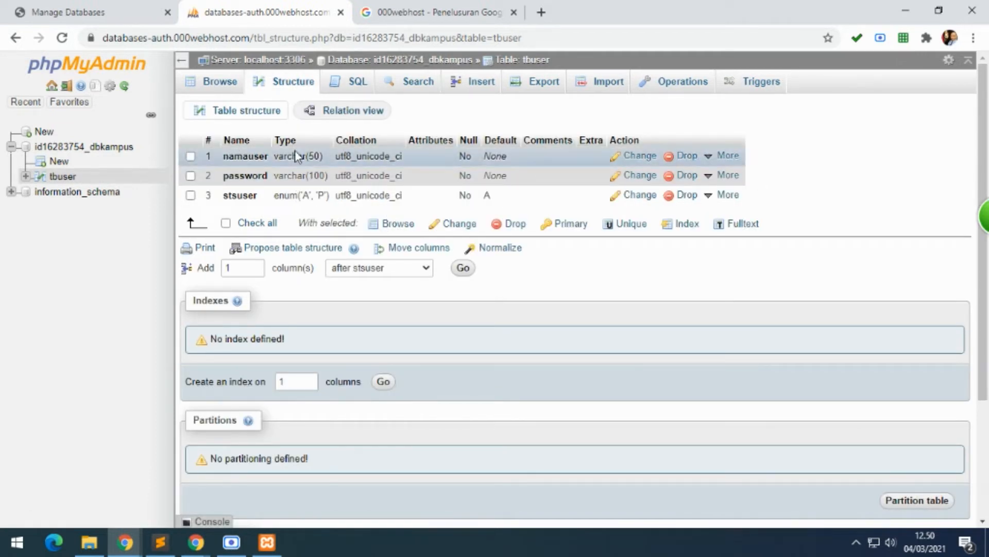
{"action": "left_click", "coordinate": [220, 81]}
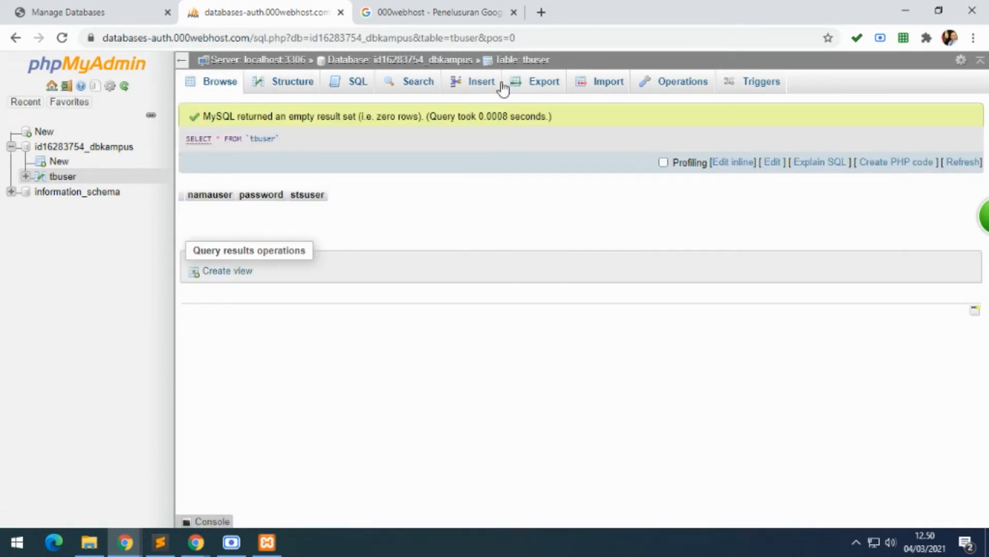
{"action": "left_click", "coordinate": [472, 84]}
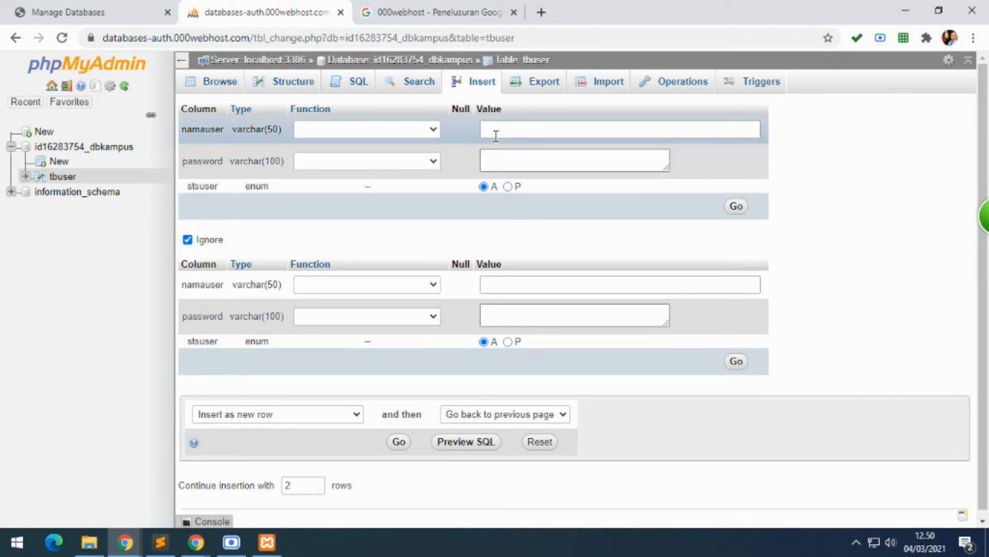
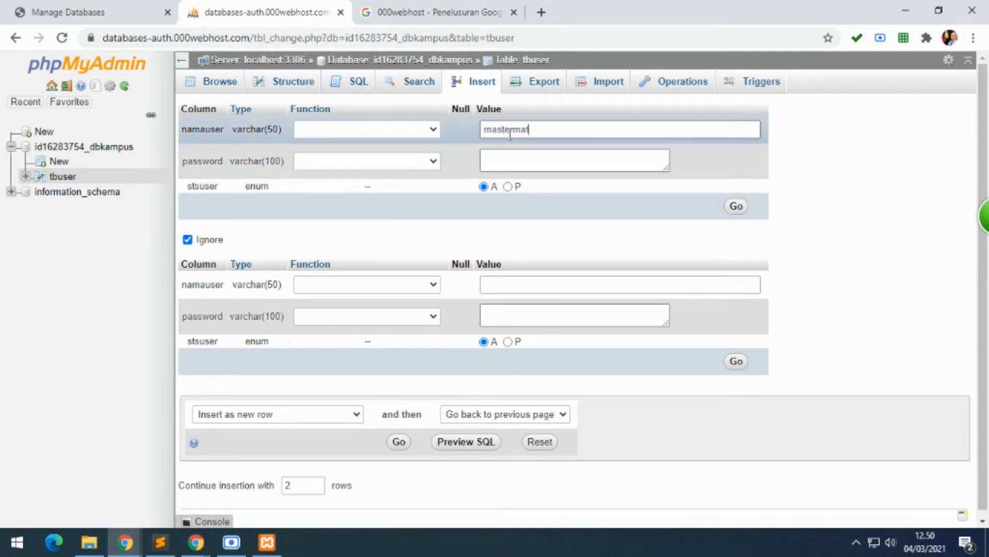
Step: Enter the first user's e-mail and password in tbuser, keeping status A
{"action": "key", "text": "Tab"}
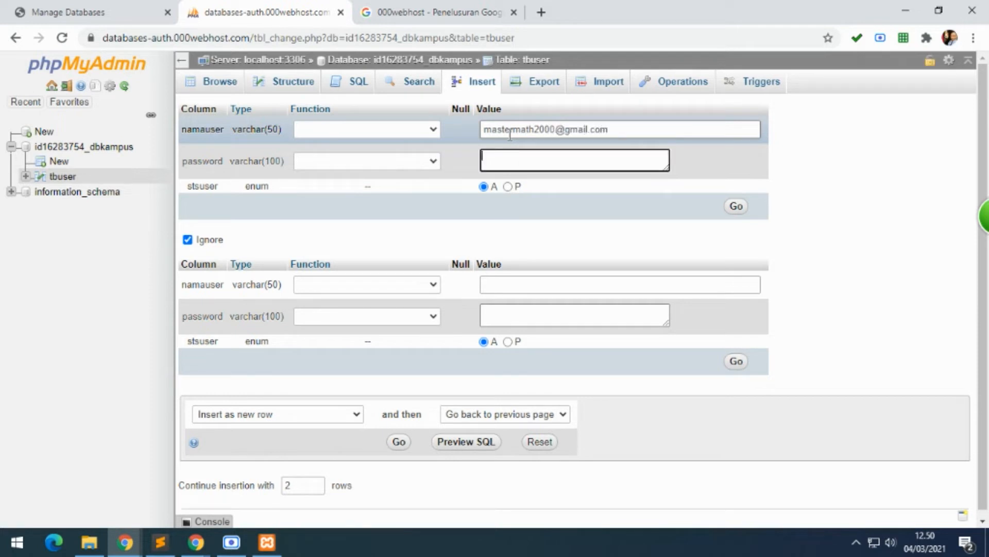
{"action": "left_click_drag", "start_coordinate": [517, 156], "coordinate": [482, 156]}
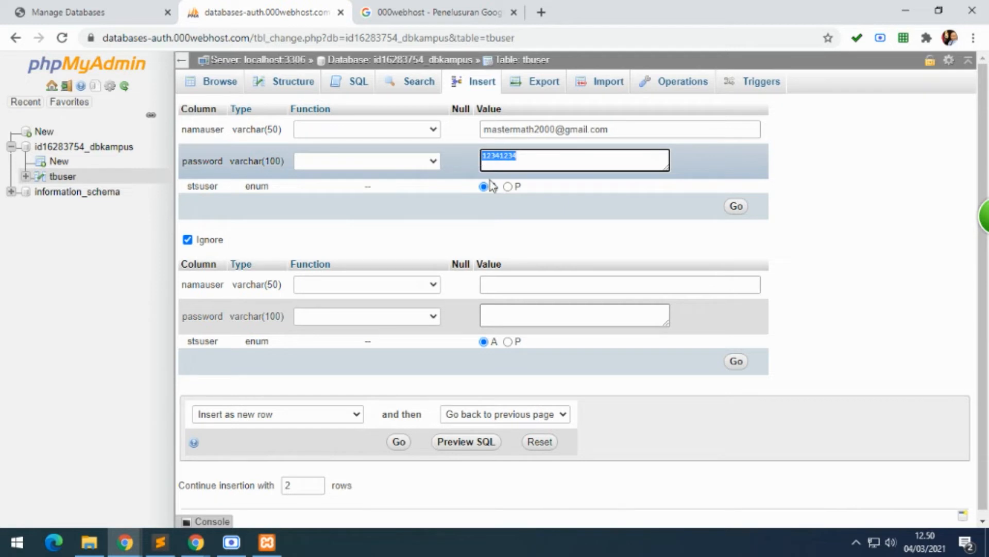
{"action": "left_click", "coordinate": [511, 187]}
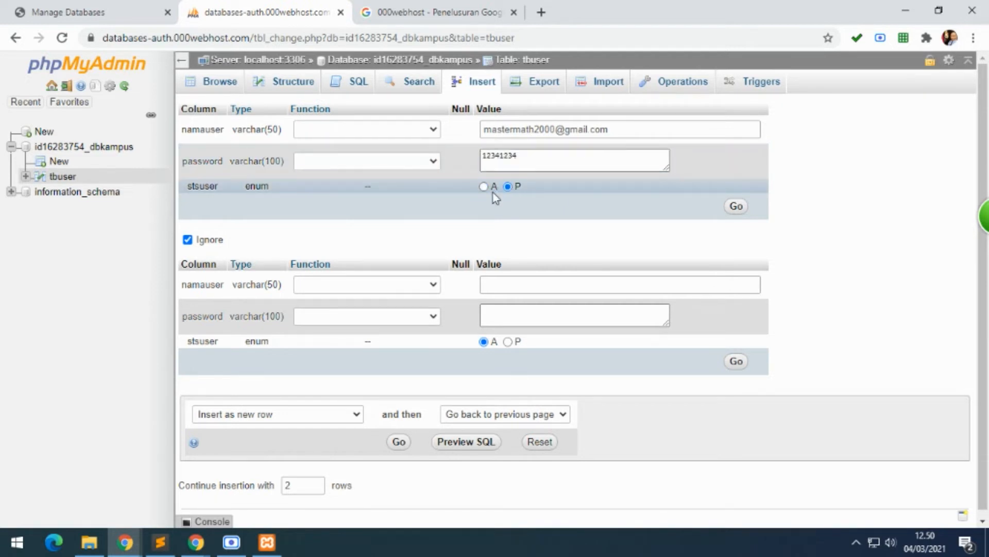
{"action": "left_click", "coordinate": [484, 187]}
Step: Fill in the second user's e-mail and password, then insert both rows
{"action": "left_click", "coordinate": [526, 283]}
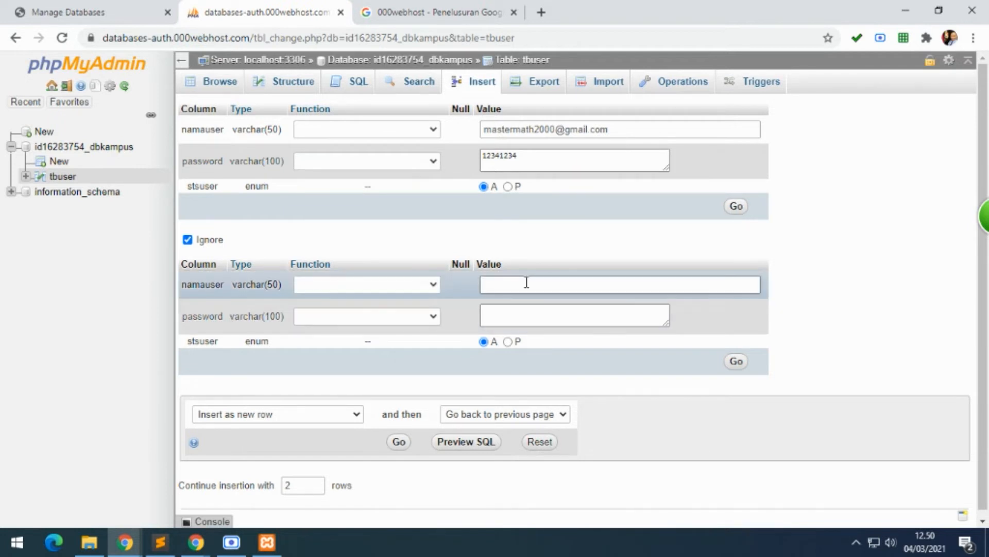
{"action": "key", "text": "Tab"}
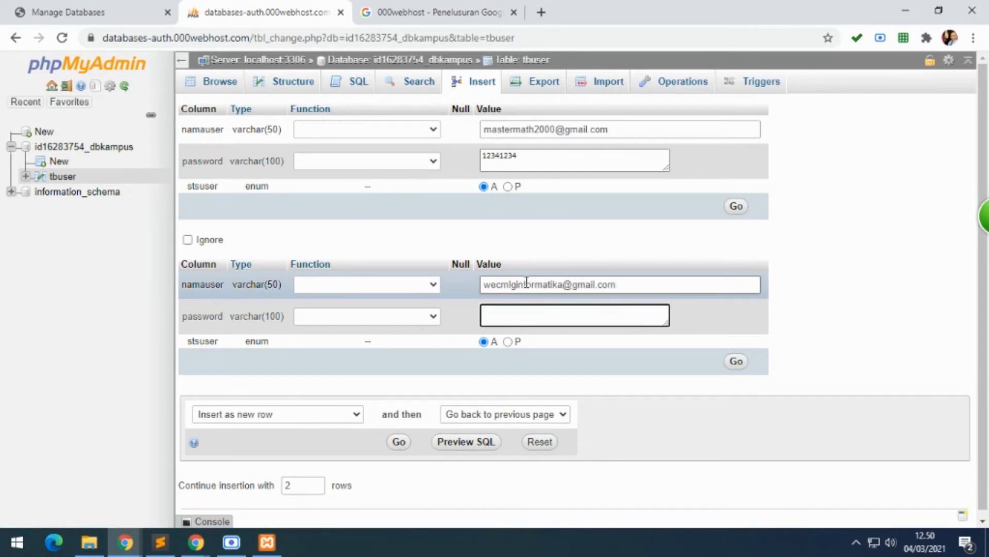
{"action": "type", "text": "12341234"}
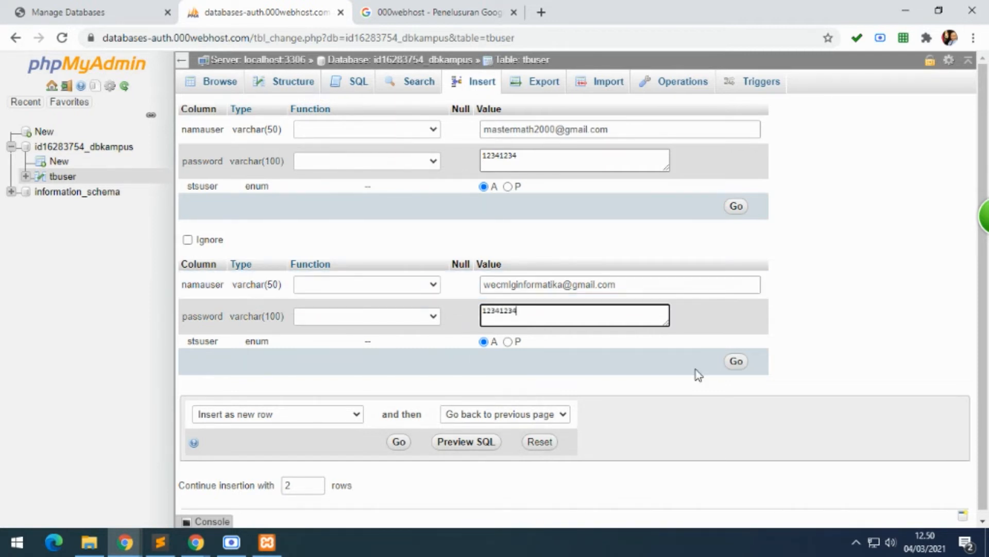
{"action": "left_click", "coordinate": [736, 363]}
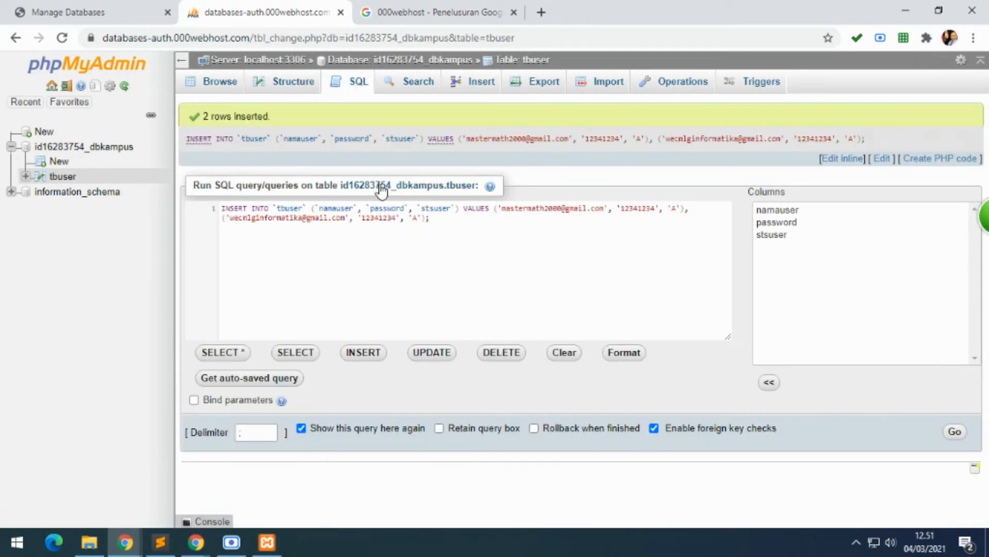
Step: Browse tbuser to confirm both user rows exist, then return to the databases list
{"action": "left_click", "coordinate": [220, 89]}
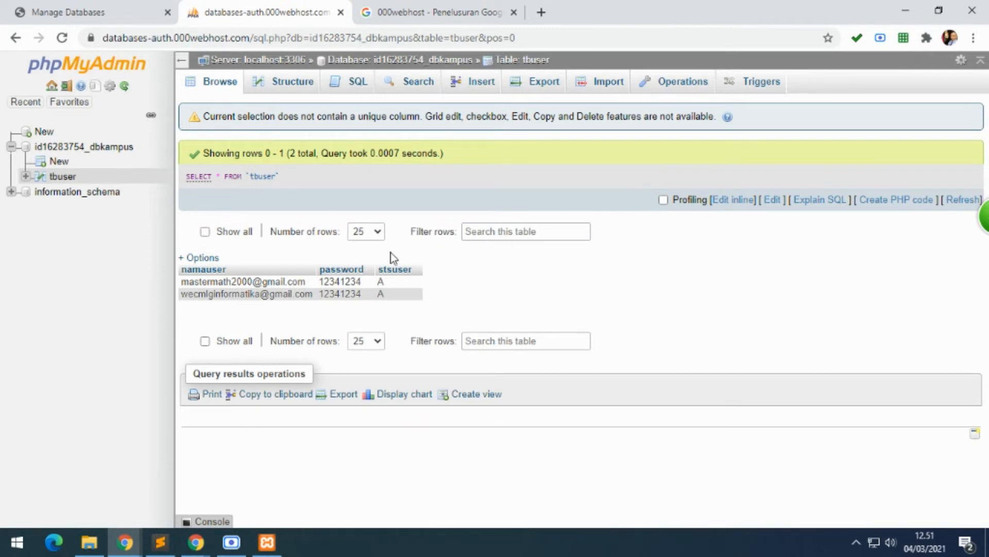
{"action": "left_click", "coordinate": [88, 4]}
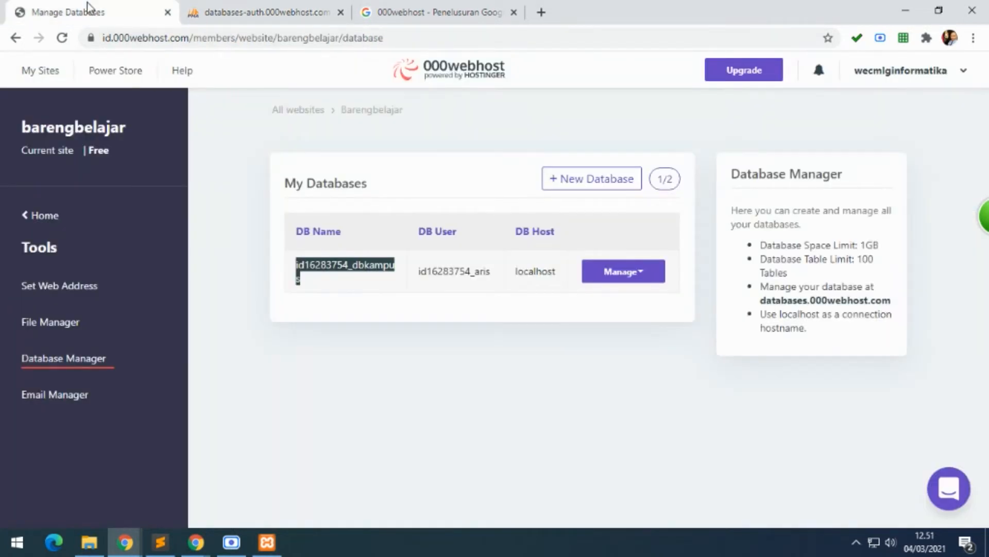
Step: Launch the online File Manager and open the database manager in a new tab
{"action": "left_click", "coordinate": [56, 316]}
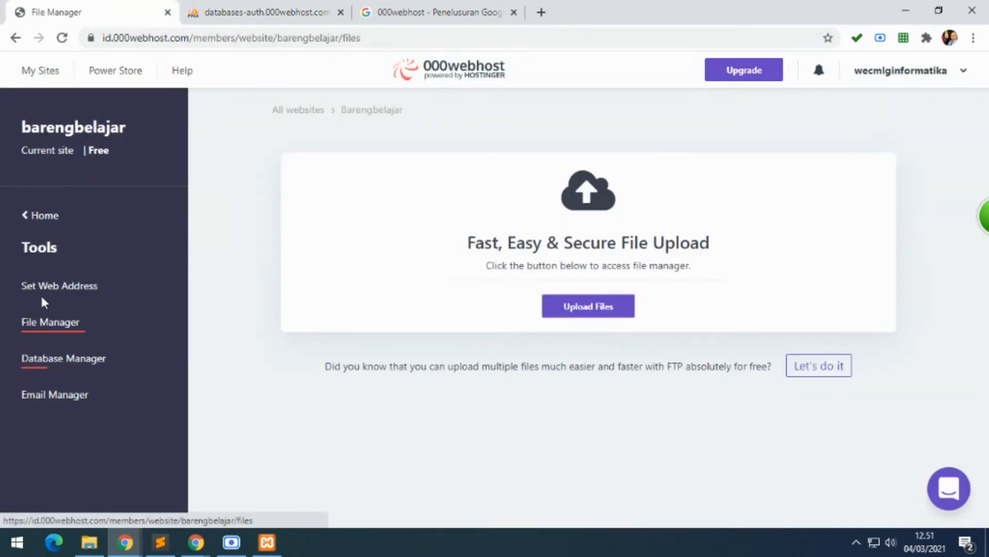
{"action": "left_click", "coordinate": [586, 323]}
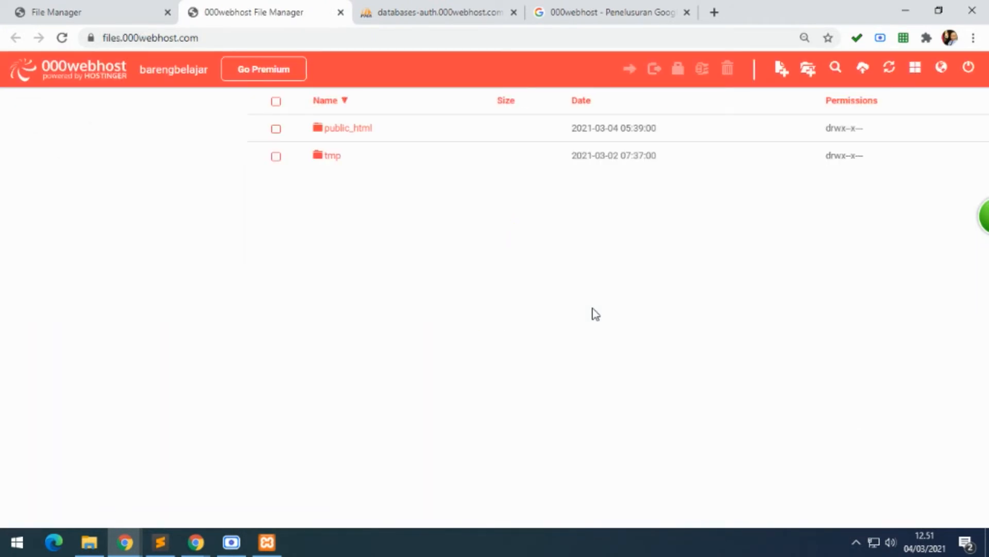
{"action": "left_click", "coordinate": [87, 13]}
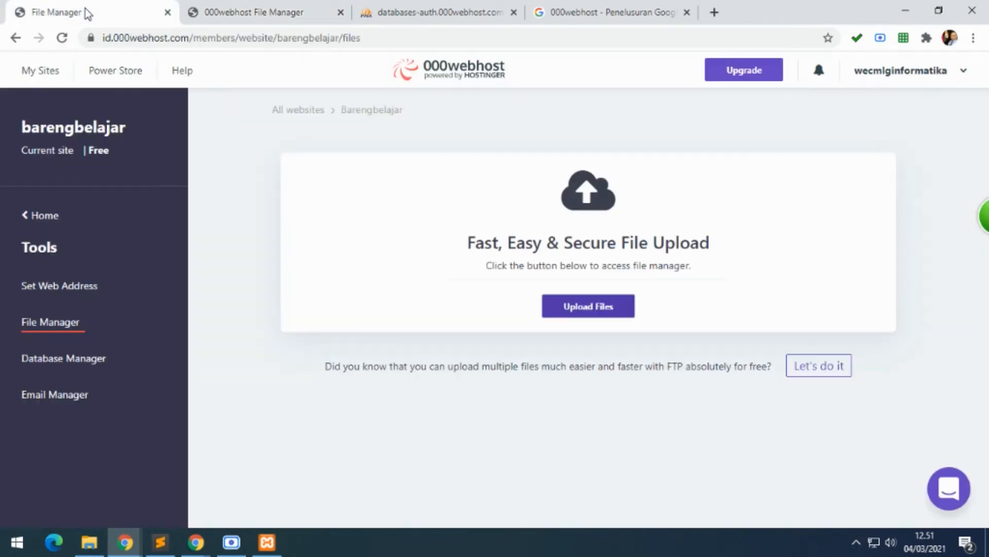
{"action": "right_click", "coordinate": [89, 360]}
{"action": "left_click", "coordinate": [90, 366]}
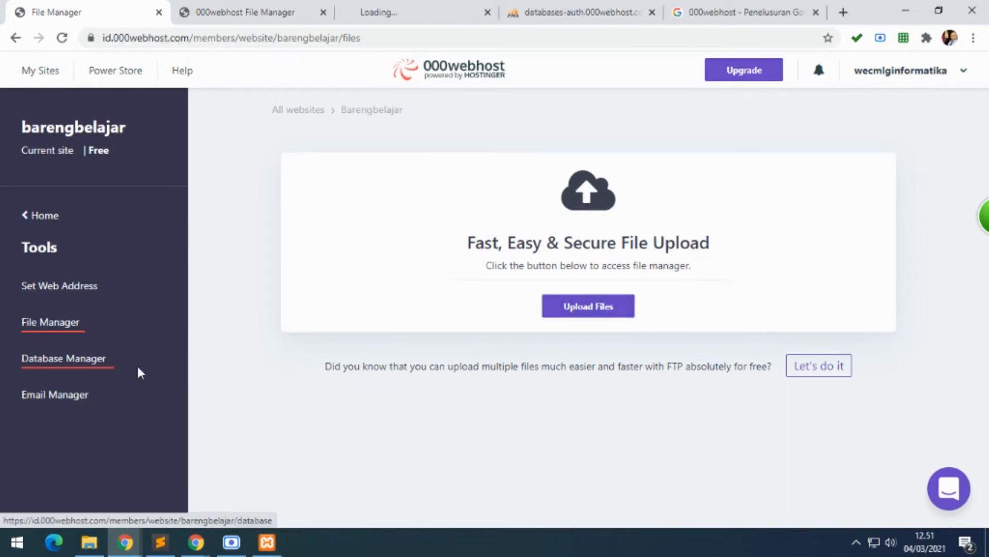
Step: Back in the File Manager, open the public_html folder
{"action": "left_click", "coordinate": [573, 15]}
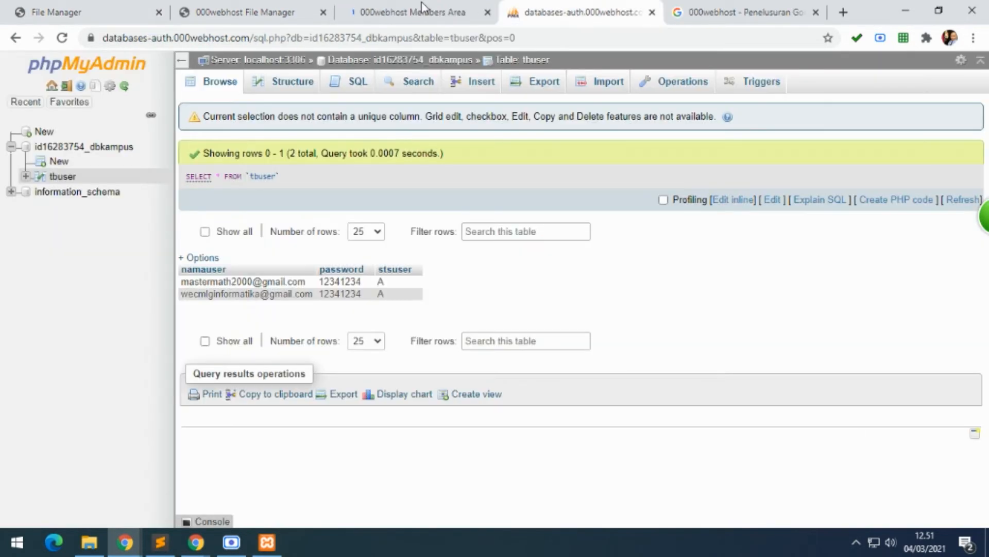
{"action": "left_click", "coordinate": [422, 12]}
{"action": "left_click", "coordinate": [268, 11]}
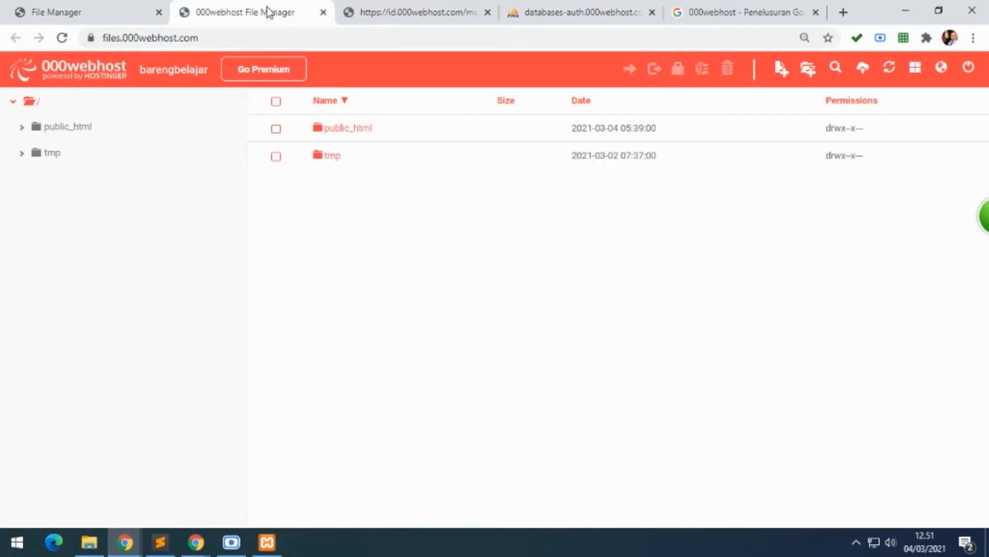
{"action": "double_click", "coordinate": [350, 131]}
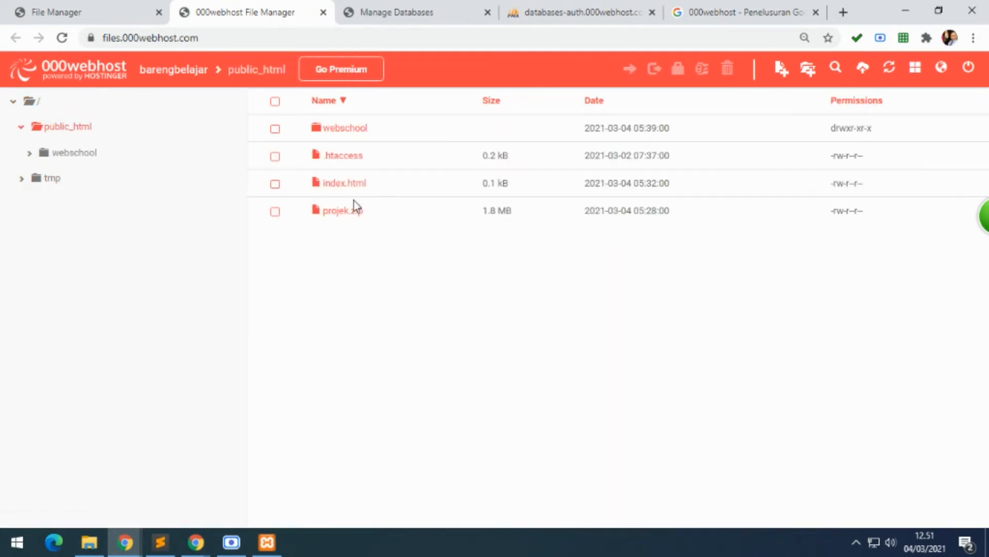
Step: Edit public_html/webschool/settingku/setting.php, zoomed in and scrolled to the connection settings
{"action": "double_click", "coordinate": [364, 137]}
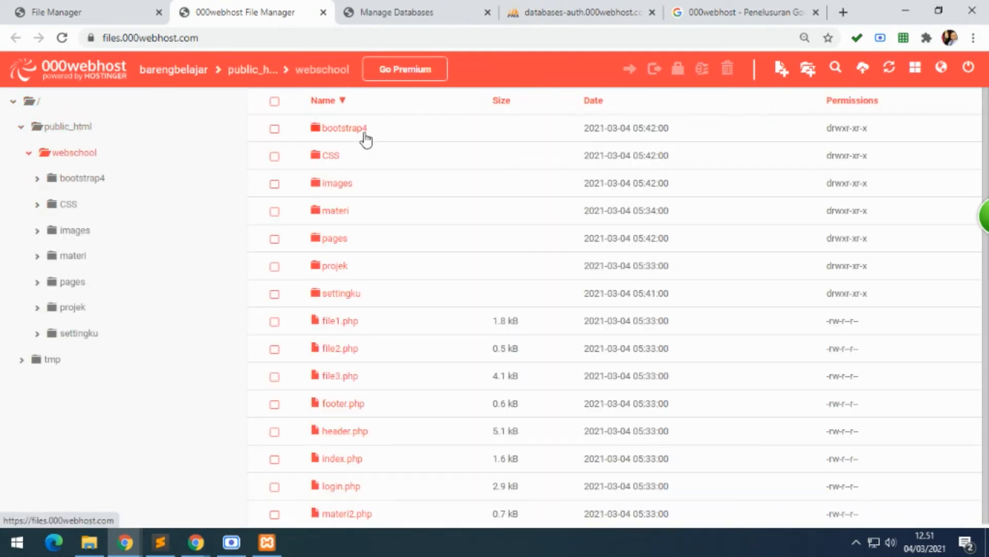
{"action": "double_click", "coordinate": [344, 295]}
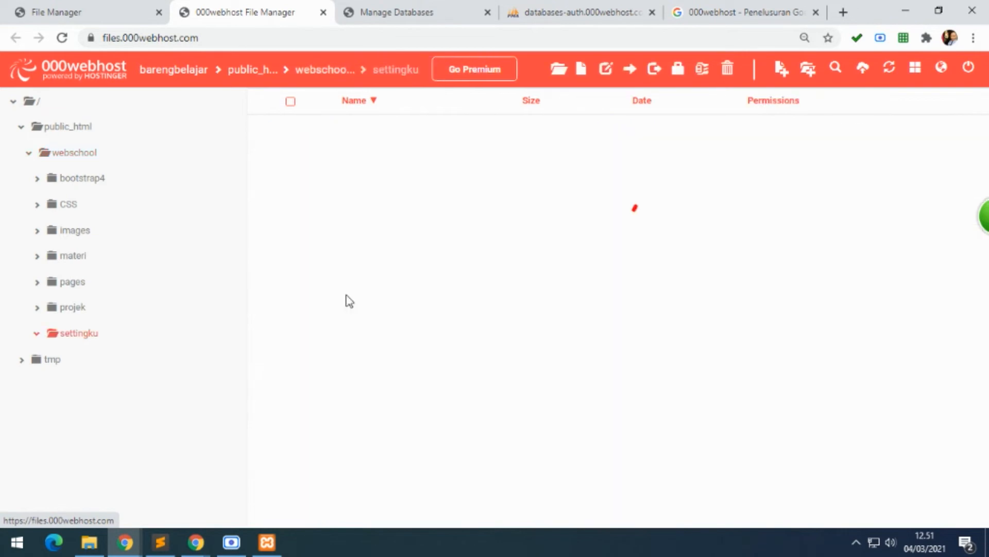
{"action": "left_click", "coordinate": [367, 164]}
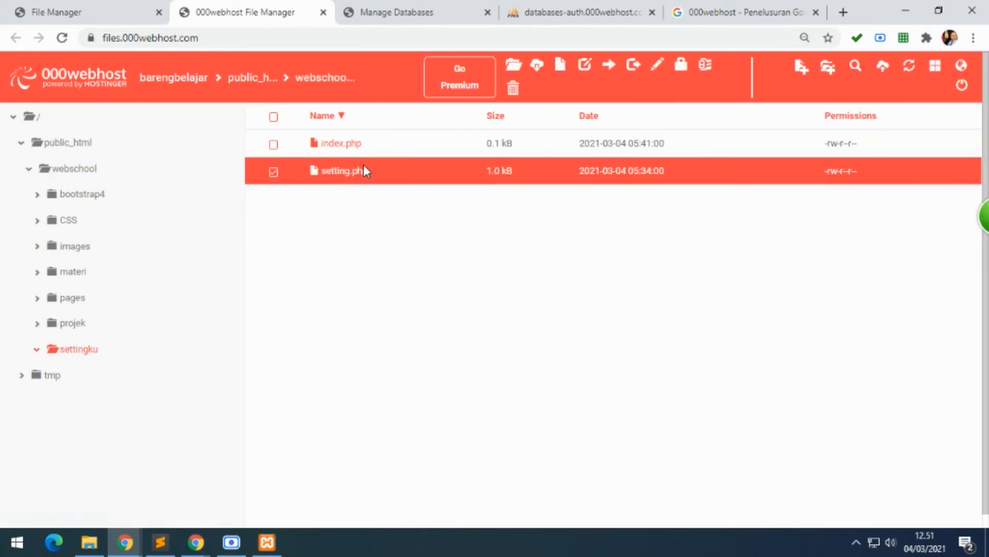
{"action": "right_click", "coordinate": [363, 166]}
{"action": "left_click", "coordinate": [407, 330]}
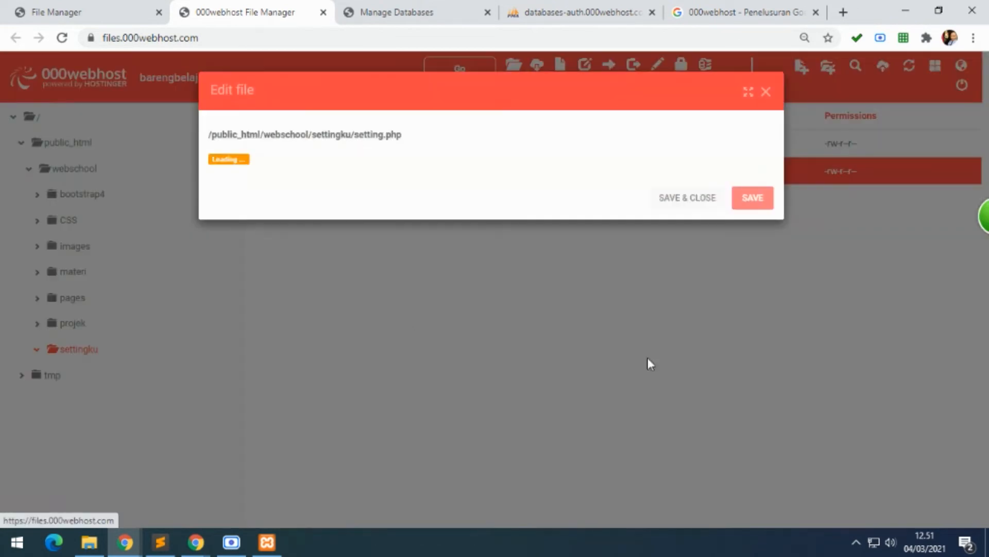
{"action": "key", "text": "ctrl+plus"}
{"action": "key", "text": "ctrl+plus"}
{"action": "key", "text": "ctrl+plus"}
{"action": "key", "text": "ctrl+plus"}
{"action": "key", "text": "ctrl+plus"}
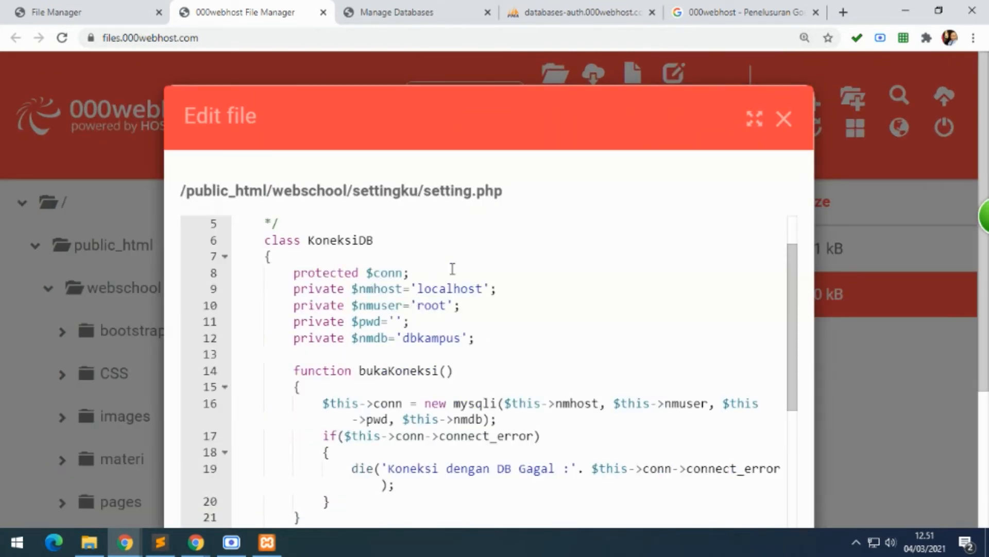
{"action": "scroll", "coordinate": [480, 310], "scroll_direction": "down", "scroll_amount": 1}
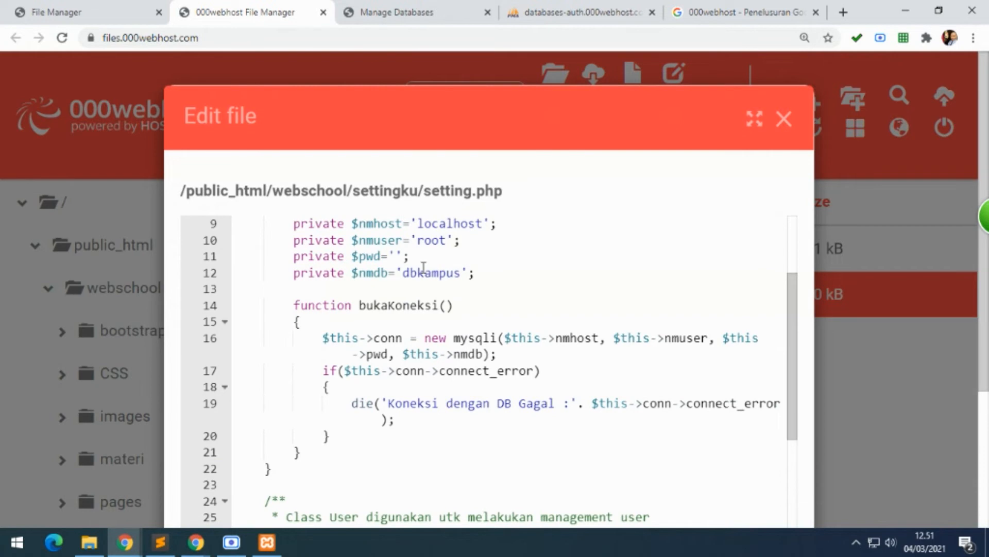
Step: Replace dbkampus on line 12 with the hosted database name copied from Manage Databases
{"action": "left_click", "coordinate": [399, 10]}
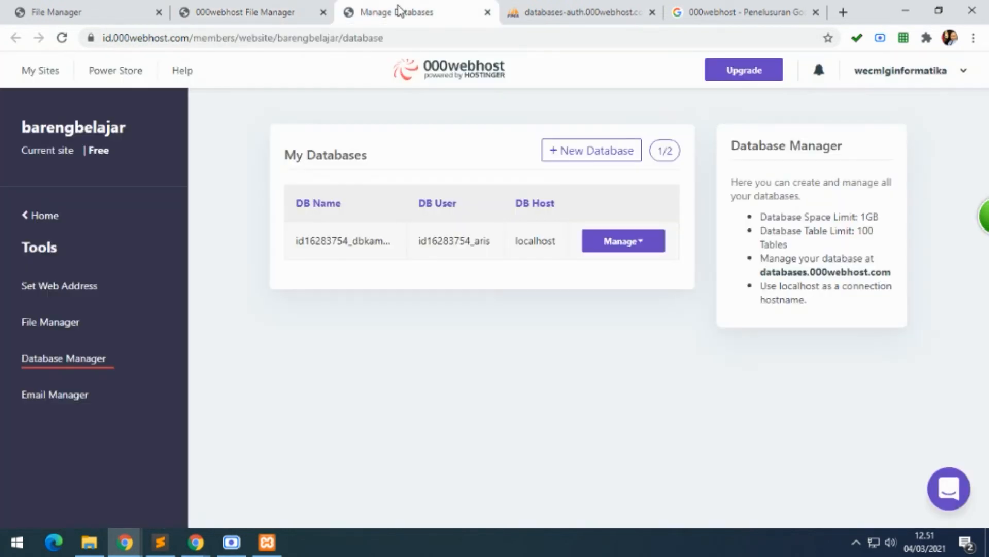
{"action": "left_click_drag", "start_coordinate": [297, 242], "coordinate": [393, 257]}
{"action": "left_click", "coordinate": [301, 254]}
{"action": "double_click", "coordinate": [296, 246]}
{"action": "right_click", "coordinate": [325, 243]}
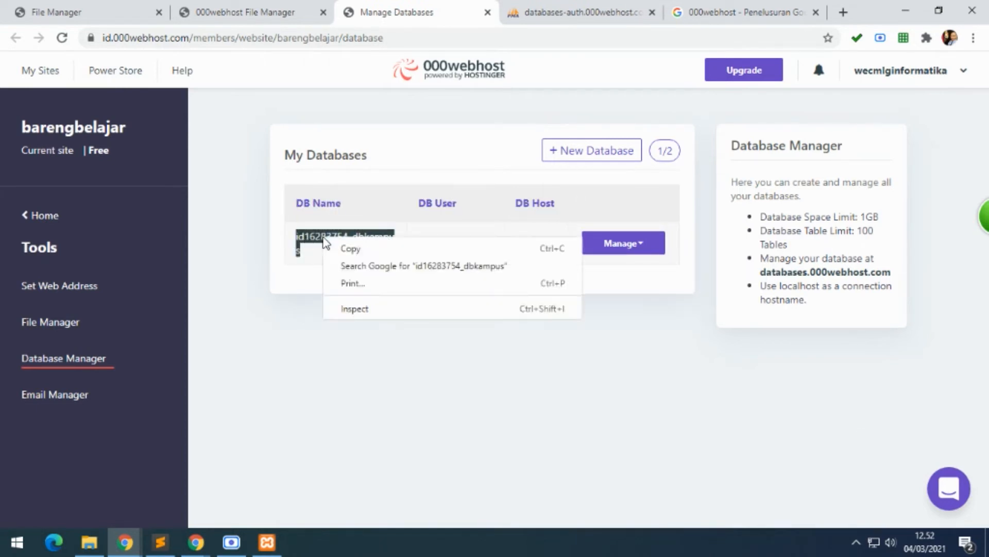
{"action": "left_click", "coordinate": [369, 248]}
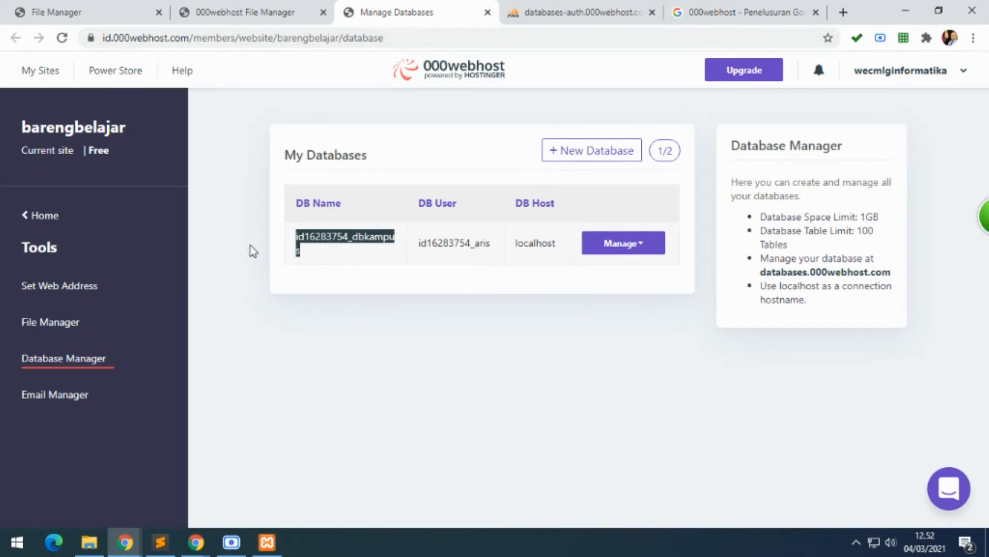
{"action": "left_click", "coordinate": [264, 13]}
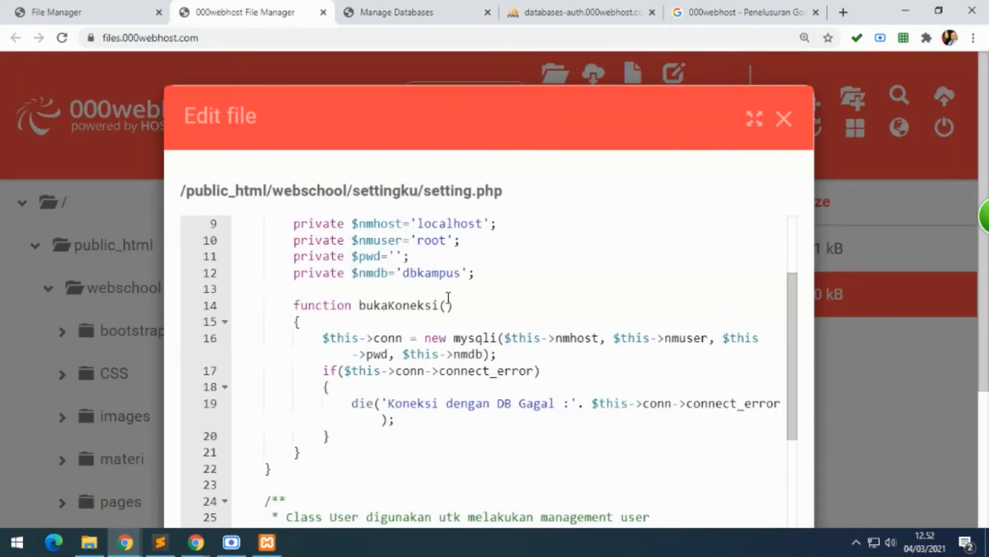
{"action": "left_click_drag", "start_coordinate": [405, 274], "coordinate": [463, 277]}
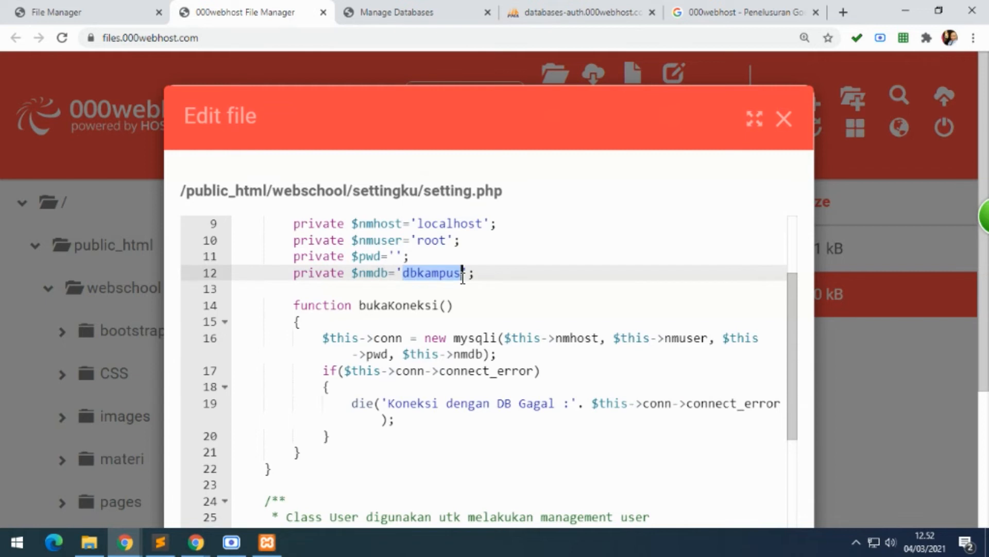
{"action": "key", "text": "ctrl+v"}
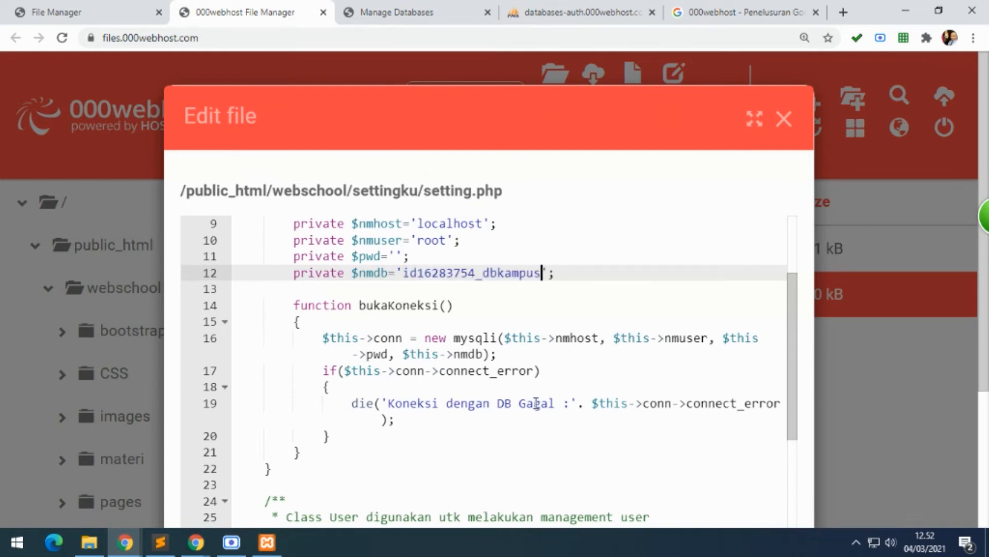
Step: Type the hosted database's password into the empty $pwd value on line 11
{"action": "left_click", "coordinate": [401, 16]}
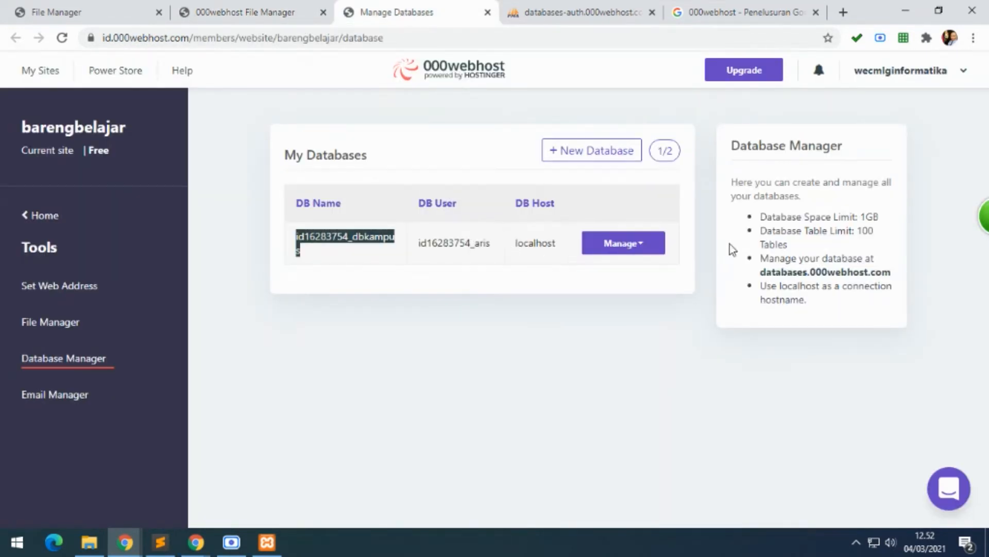
{"action": "left_click", "coordinate": [262, 12]}
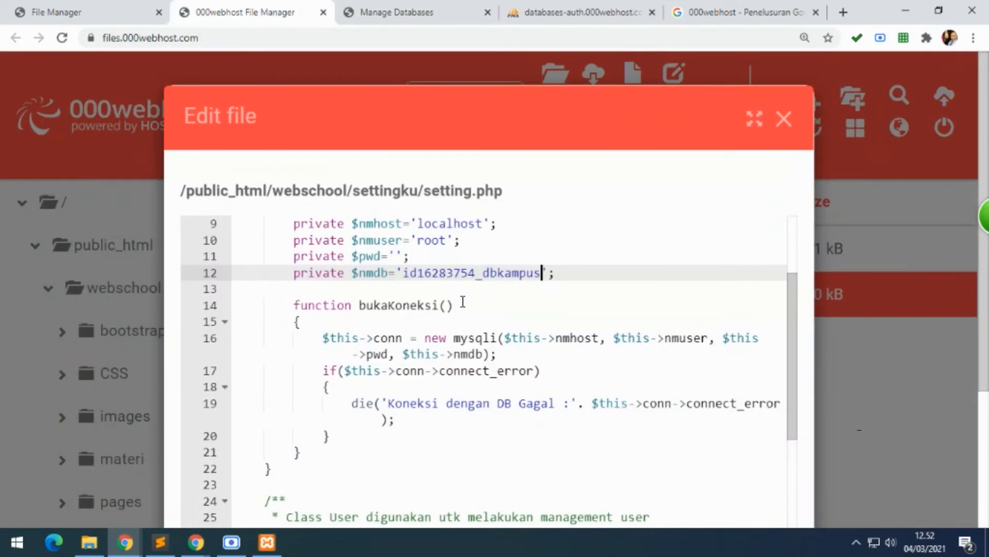
{"action": "left_click", "coordinate": [396, 256]}
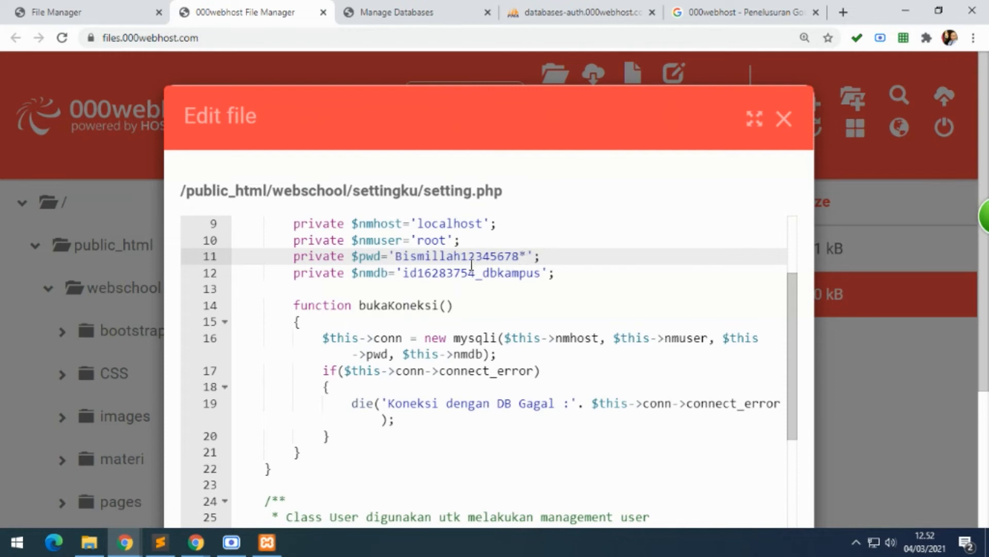
Step: Replace root on line 10 with the database user name copied from Manage Databases
{"action": "left_click", "coordinate": [96, 10]}
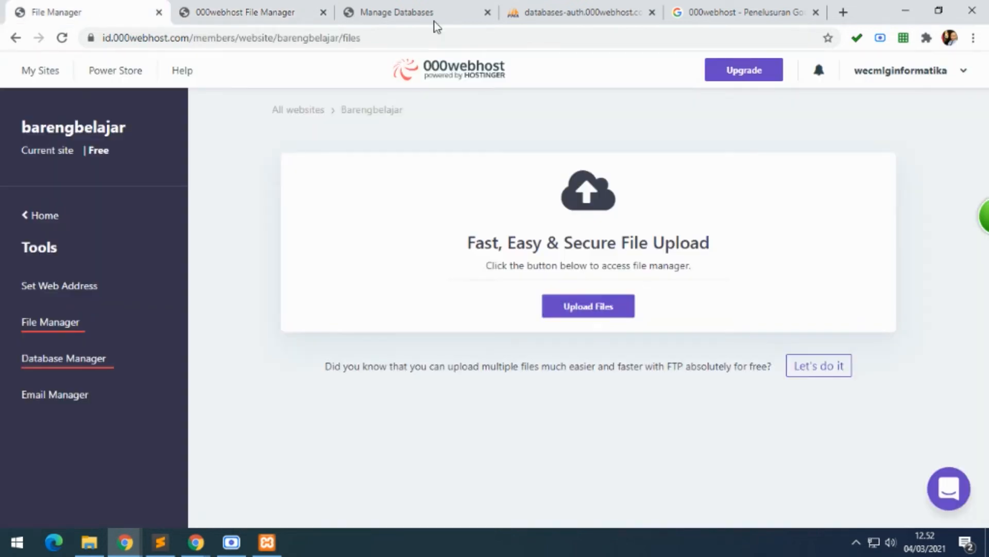
{"action": "left_click", "coordinate": [436, 14]}
{"action": "left_click_drag", "start_coordinate": [419, 244], "coordinate": [479, 247]}
{"action": "right_click", "coordinate": [479, 247]}
{"action": "left_click", "coordinate": [503, 252]}
{"action": "left_click", "coordinate": [254, 11]}
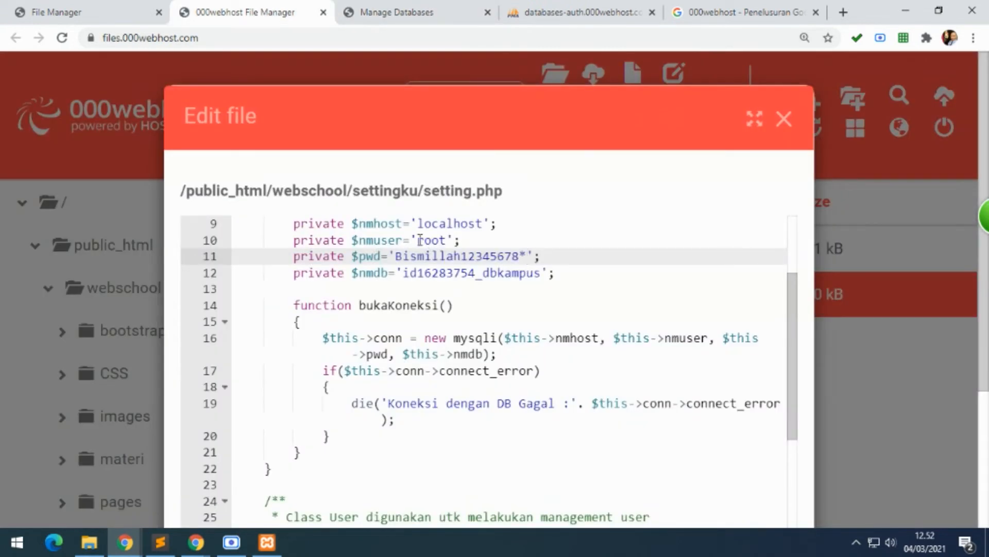
{"action": "double_click", "coordinate": [420, 240]}
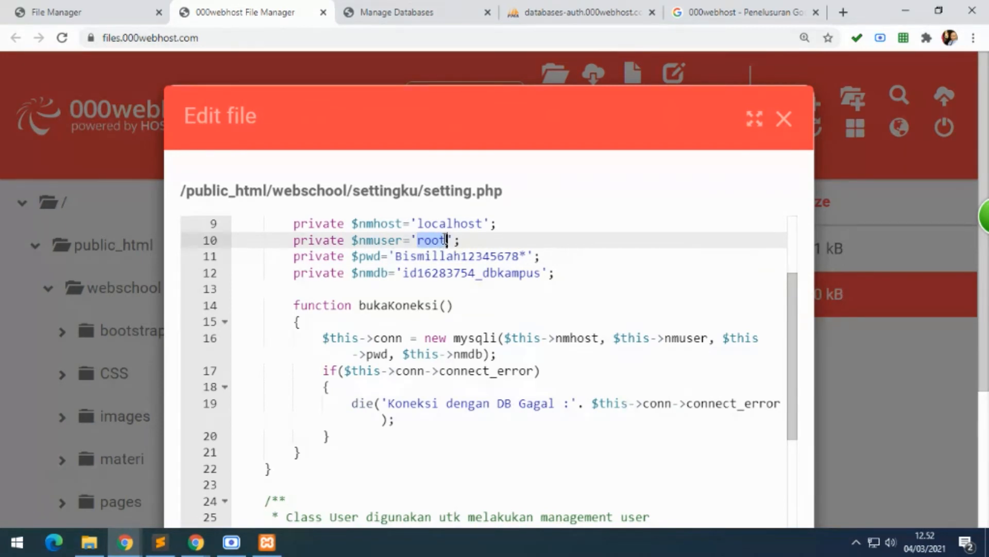
{"action": "key", "text": "ctrl+v"}
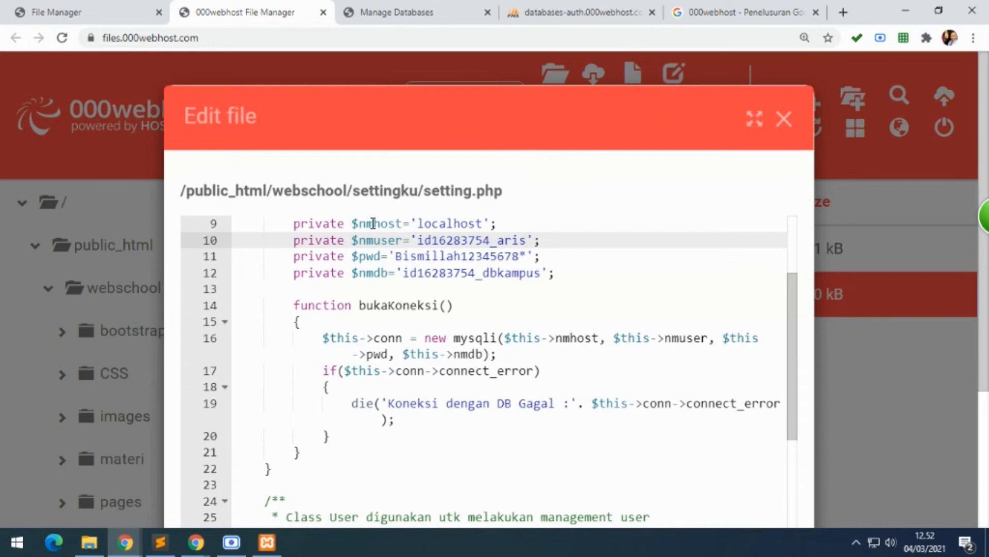
Step: Double-check the user name against the databases list, then save and close setting.php
{"action": "left_click", "coordinate": [402, 14]}
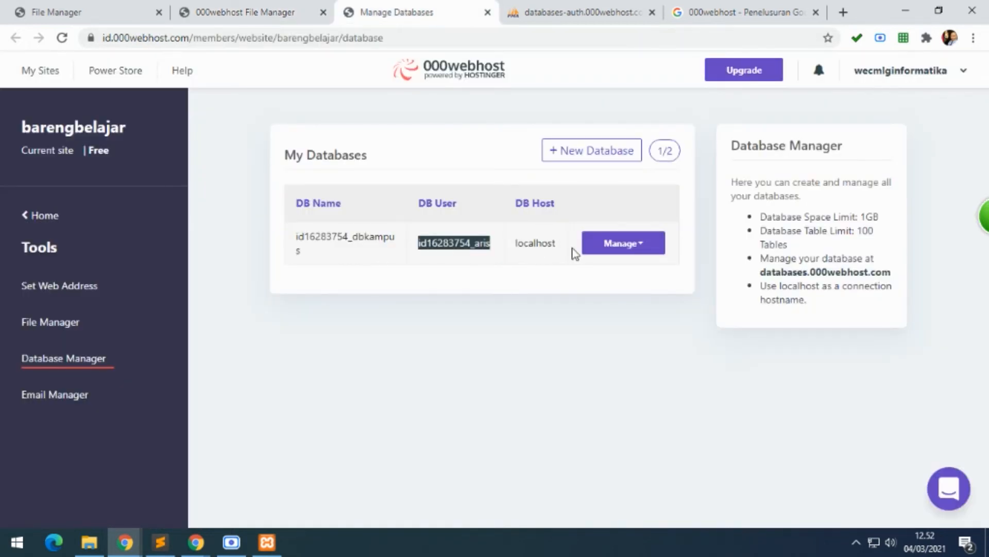
{"action": "left_click", "coordinate": [273, 13]}
{"action": "scroll", "coordinate": [497, 259], "scroll_direction": "down", "scroll_amount": 2}
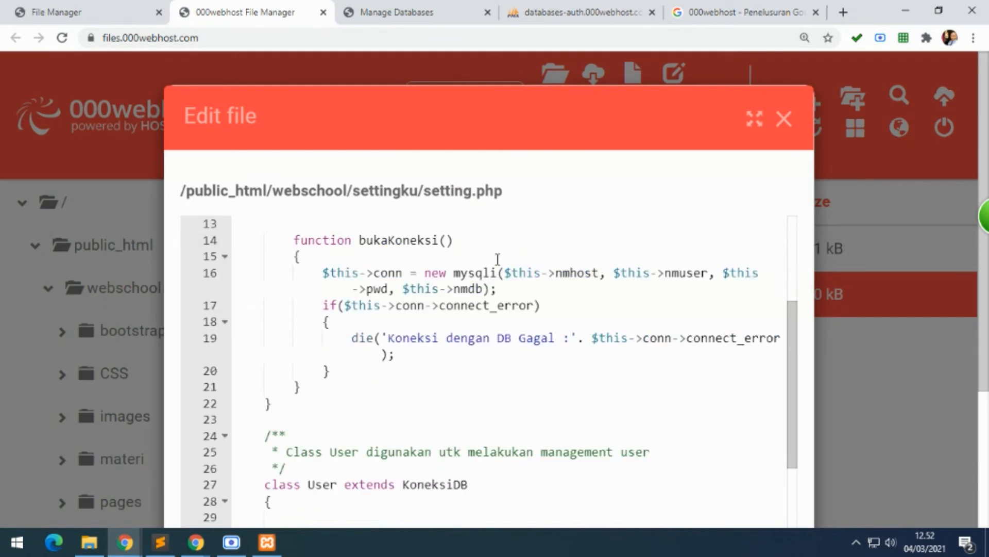
{"action": "scroll", "coordinate": [422, 289], "scroll_direction": "up", "scroll_amount": 2}
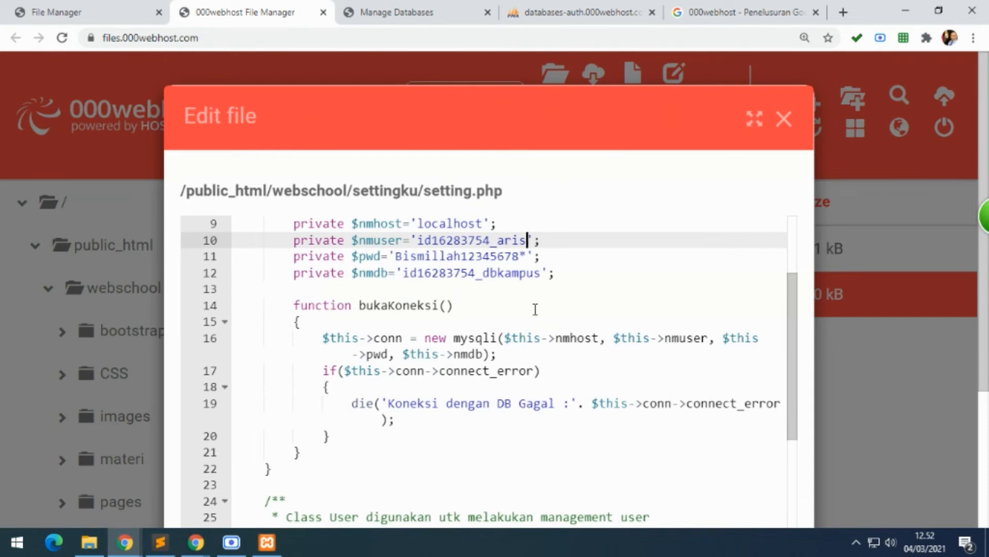
{"action": "scroll", "coordinate": [403, 264], "scroll_direction": "up", "scroll_amount": 4}
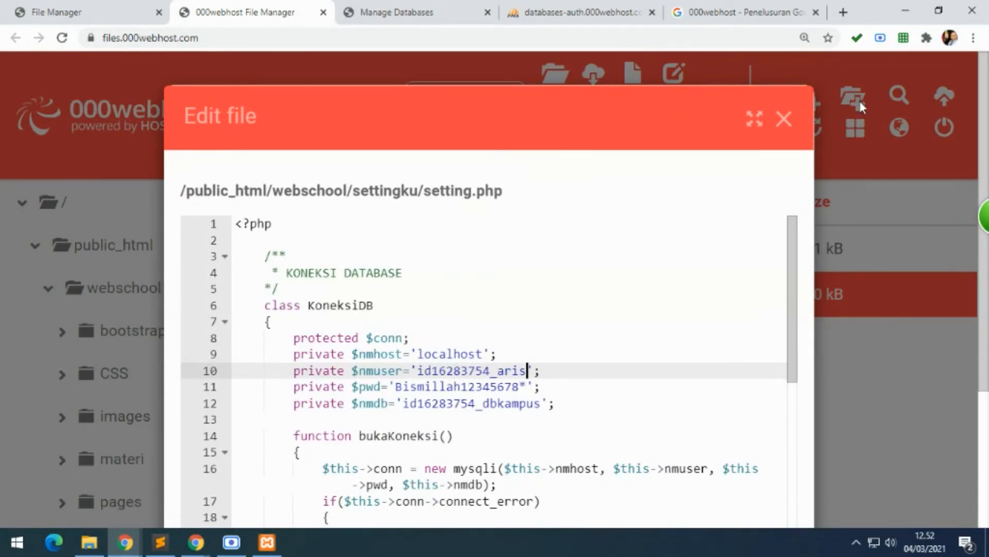
{"action": "scroll", "coordinate": [592, 267], "scroll_direction": "down", "scroll_amount": 10}
{"action": "scroll", "coordinate": [816, 348], "scroll_direction": "down", "scroll_amount": 3}
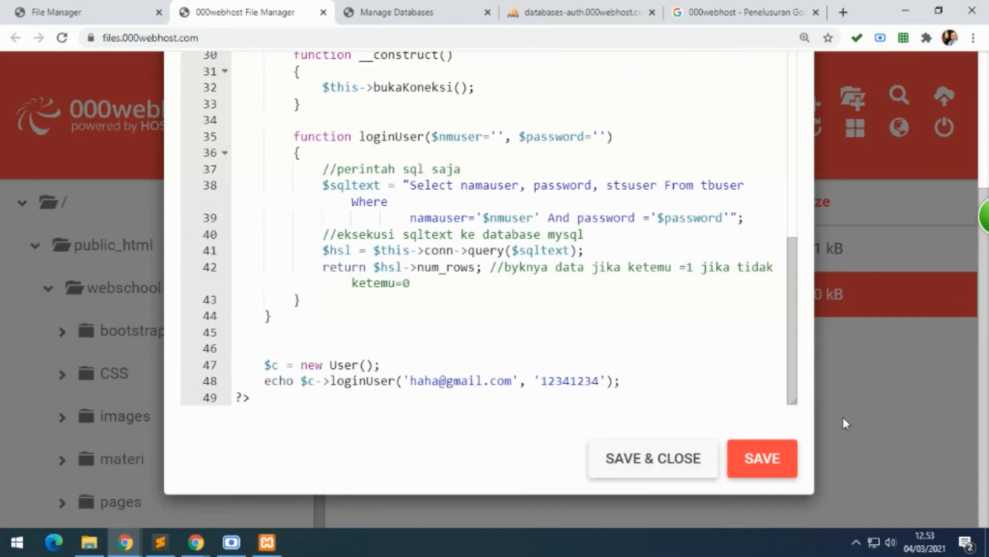
{"action": "left_click", "coordinate": [700, 457]}
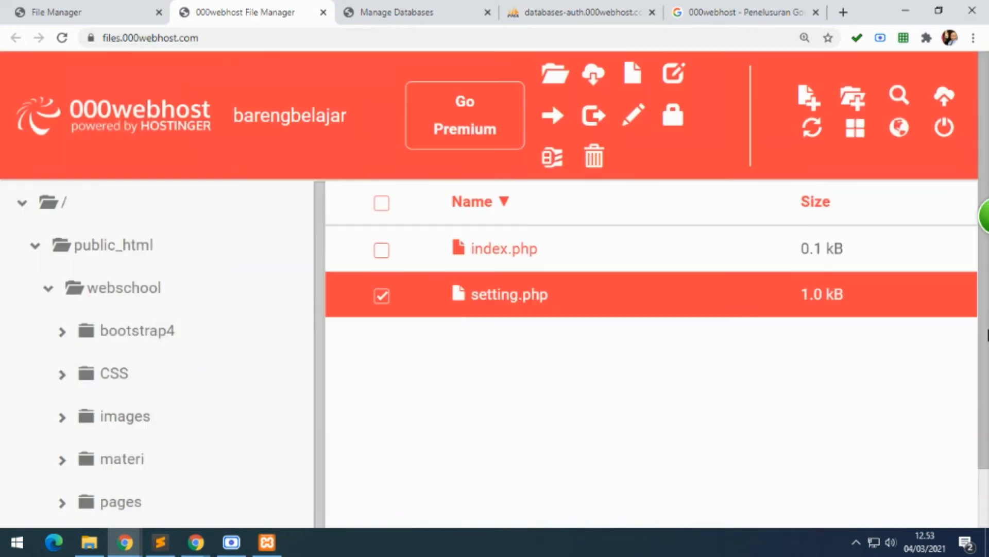
Step: Zoom out, navigate to webschool/settingku and open setting.php for editing again
{"action": "key", "text": "ctrl+minus"}
{"action": "key", "text": "ctrl+minus"}
{"action": "key", "text": "ctrl+minus"}
{"action": "key", "text": "ctrl+minus"}
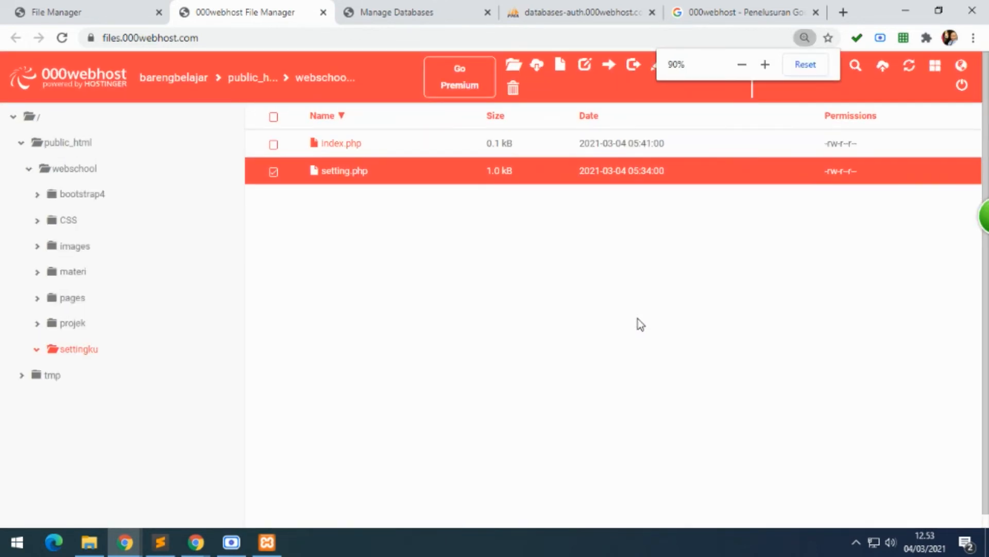
{"action": "left_click", "coordinate": [83, 173]}
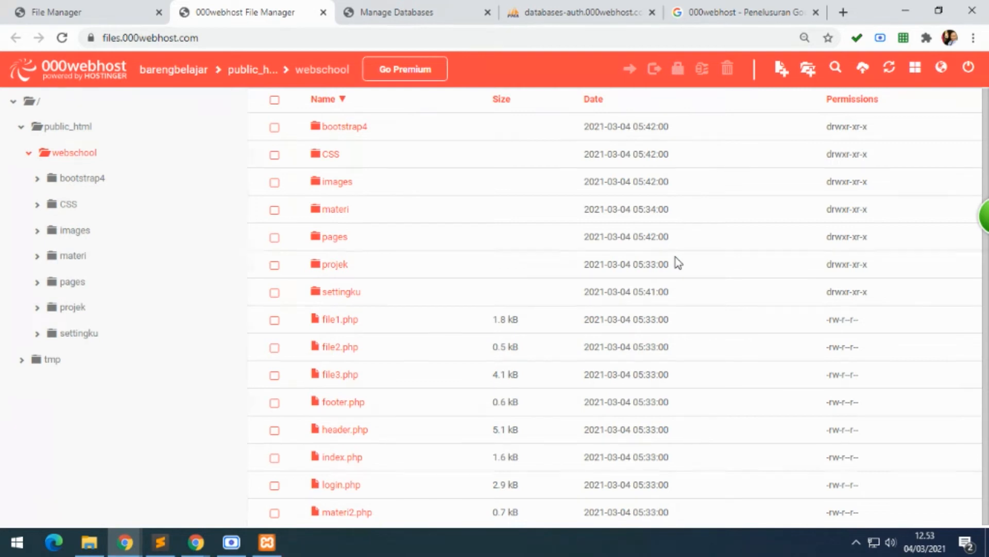
{"action": "double_click", "coordinate": [352, 294]}
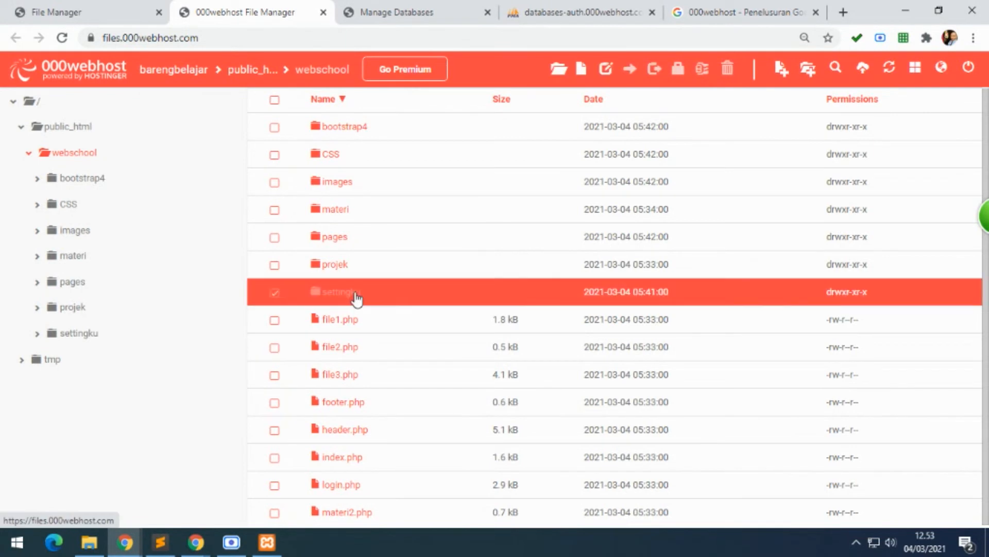
{"action": "right_click", "coordinate": [345, 156]}
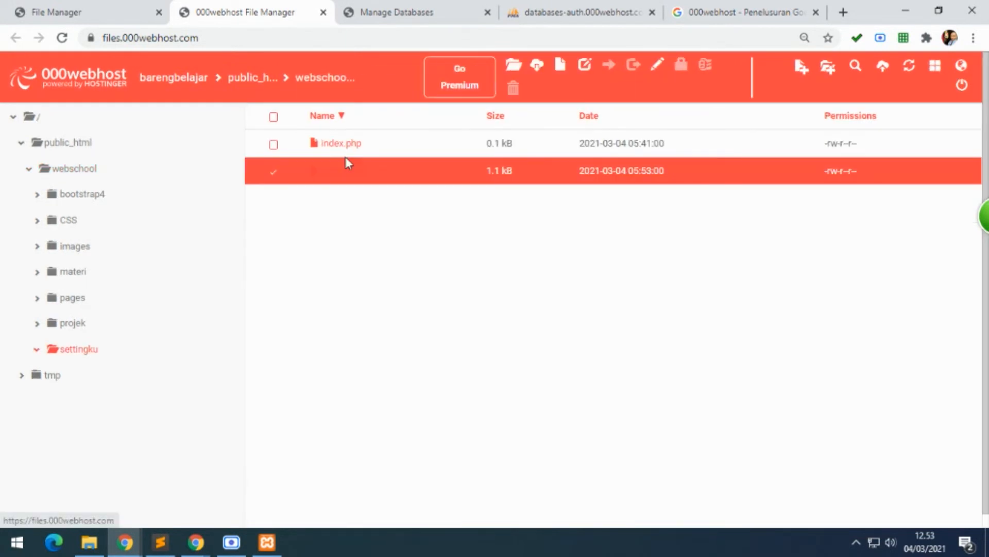
{"action": "right_click", "coordinate": [339, 171]}
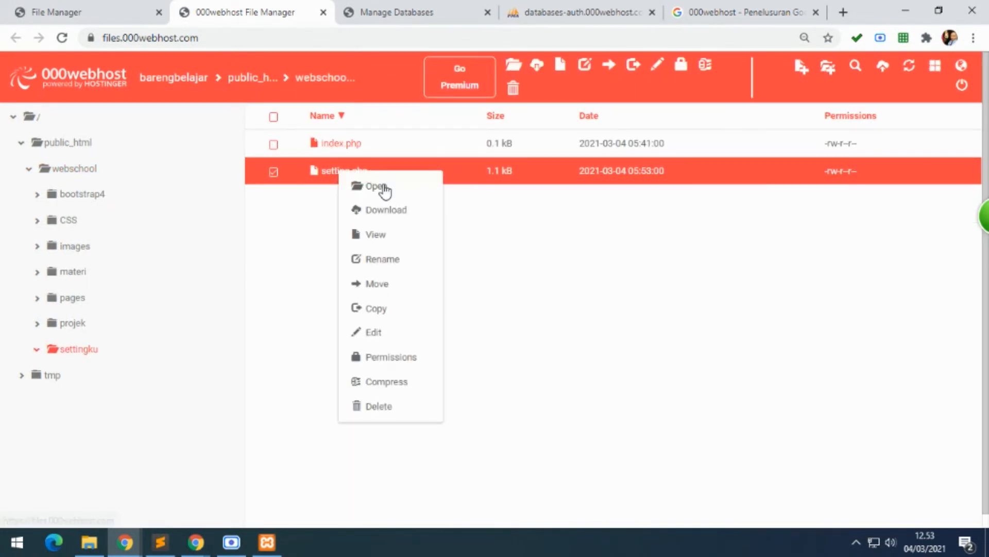
{"action": "left_click", "coordinate": [372, 331]}
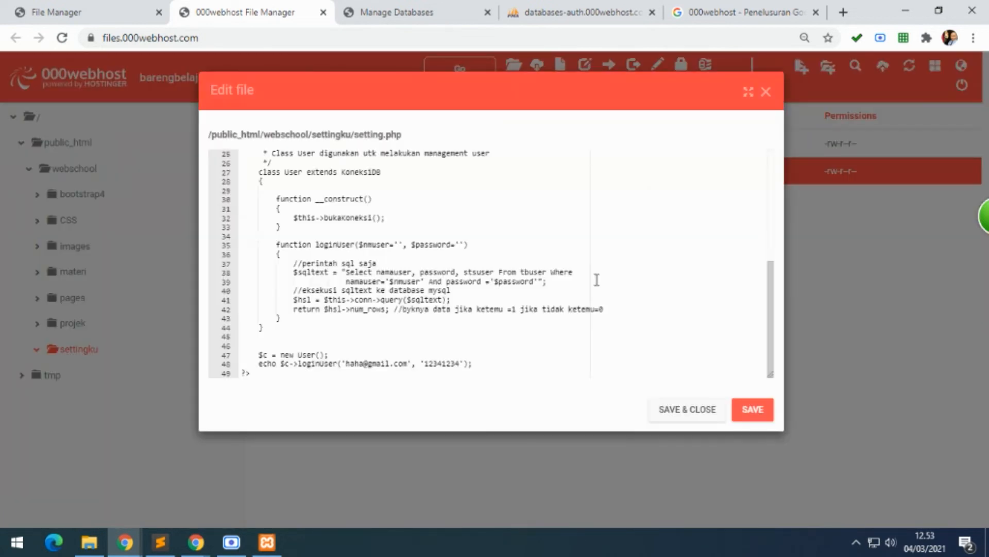
{"action": "left_click_drag", "start_coordinate": [261, 355], "coordinate": [481, 362]}
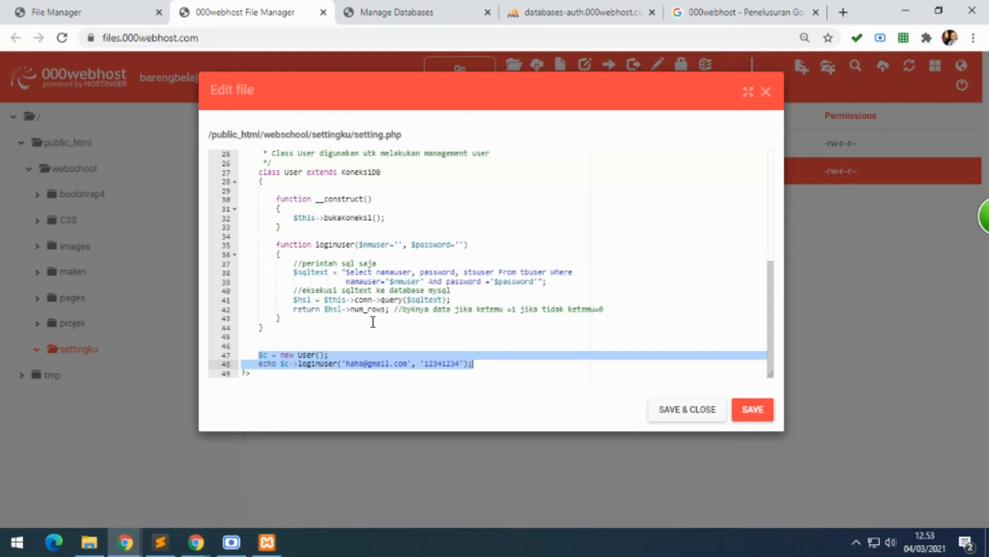
{"action": "key", "text": "ctrl+plus"}
{"action": "key", "text": "ctrl+plus"}
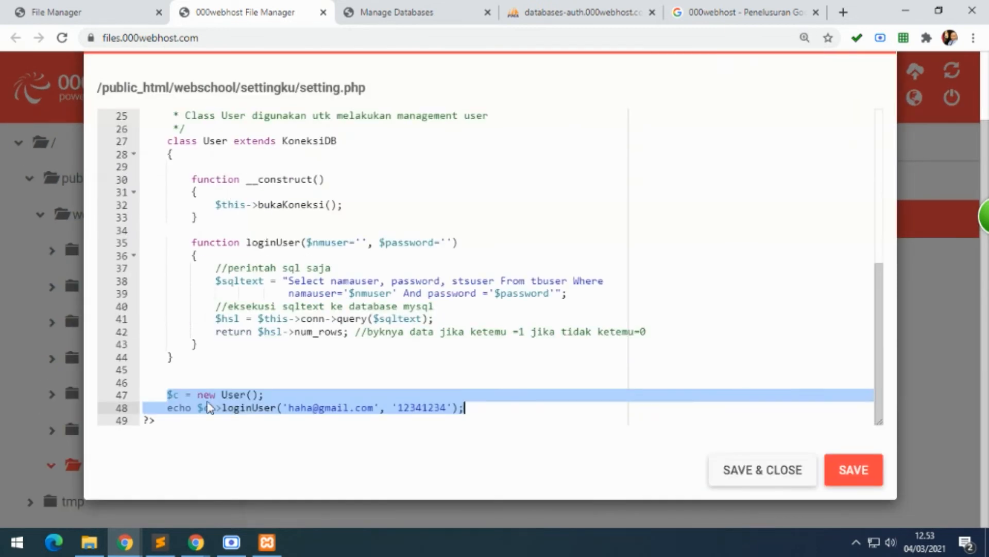
{"action": "scroll", "coordinate": [247, 310], "scroll_direction": "up", "scroll_amount": 6}
{"action": "scroll", "coordinate": [267, 274], "scroll_direction": "down", "scroll_amount": 5}
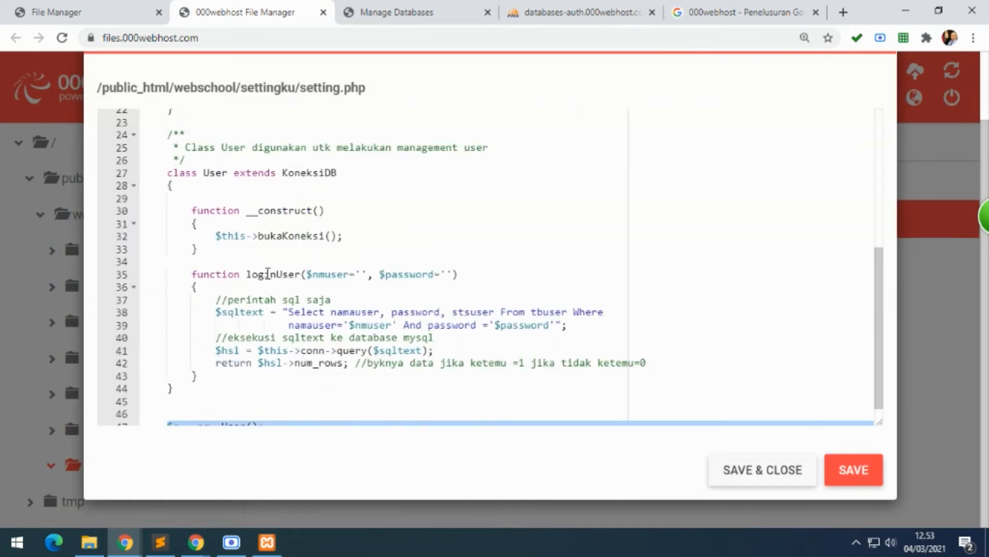
{"action": "scroll", "coordinate": [268, 274], "scroll_direction": "down", "scroll_amount": 1}
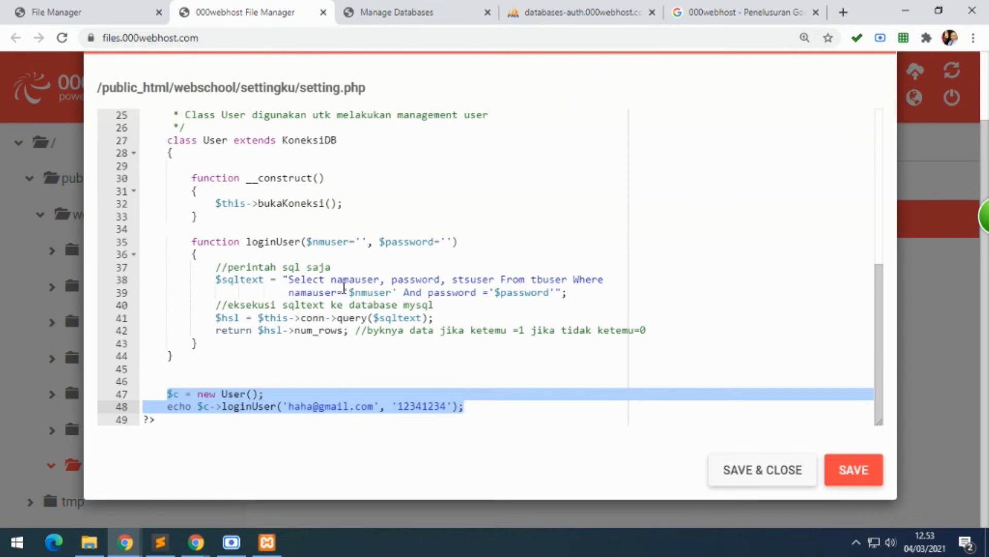
{"action": "scroll", "coordinate": [338, 281], "scroll_direction": "up", "scroll_amount": 3}
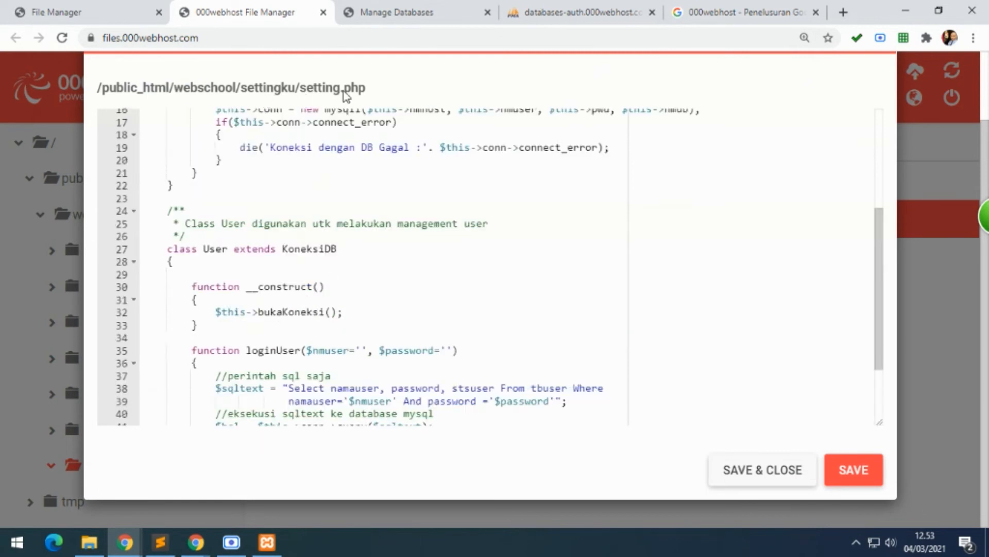
Step: Check the phpMyAdmin and File Manager tabs, ending on the Google '000webhost' results
{"action": "left_click", "coordinate": [745, 12]}
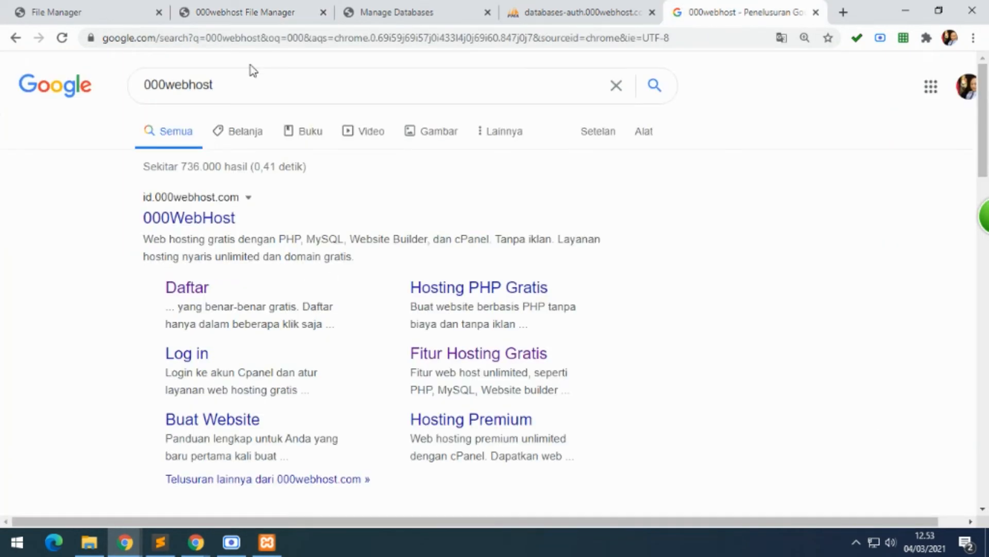
{"action": "left_click", "coordinate": [565, 7]}
{"action": "left_click", "coordinate": [54, 10]}
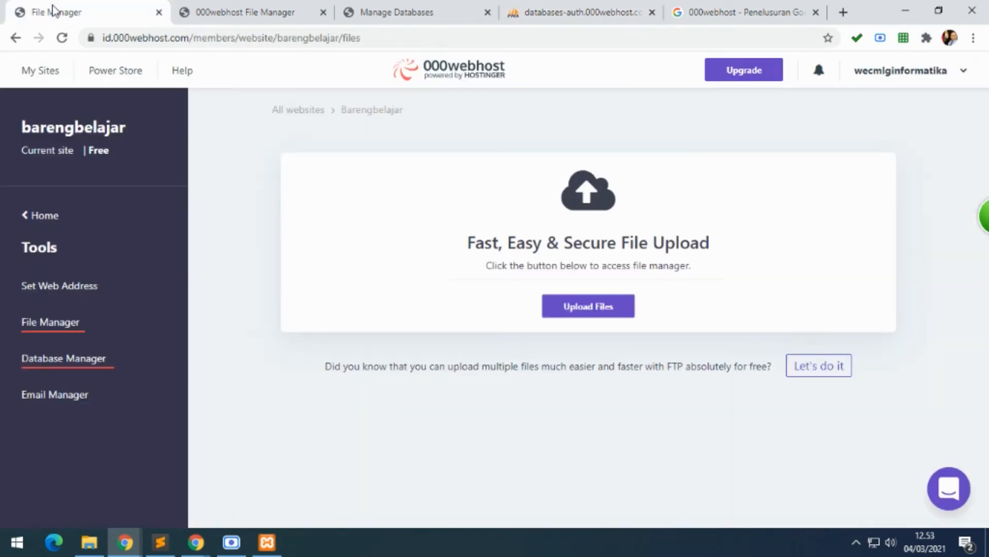
{"action": "left_click", "coordinate": [742, 12]}
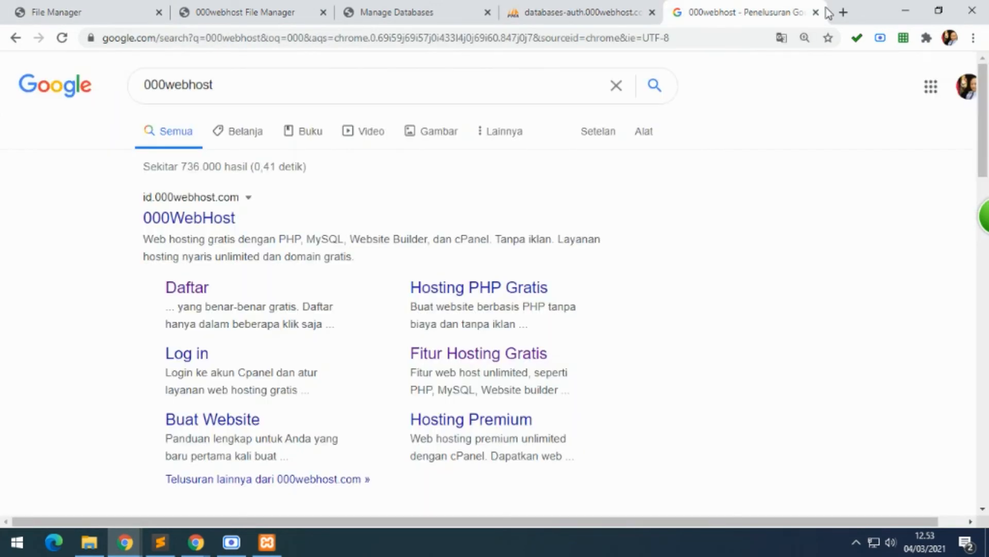
{"action": "left_click", "coordinate": [116, 8]}
{"action": "left_click", "coordinate": [754, 11]}
Step: Select the whole URL in that tab's address bar for replacement
{"action": "left_click", "coordinate": [275, 42]}
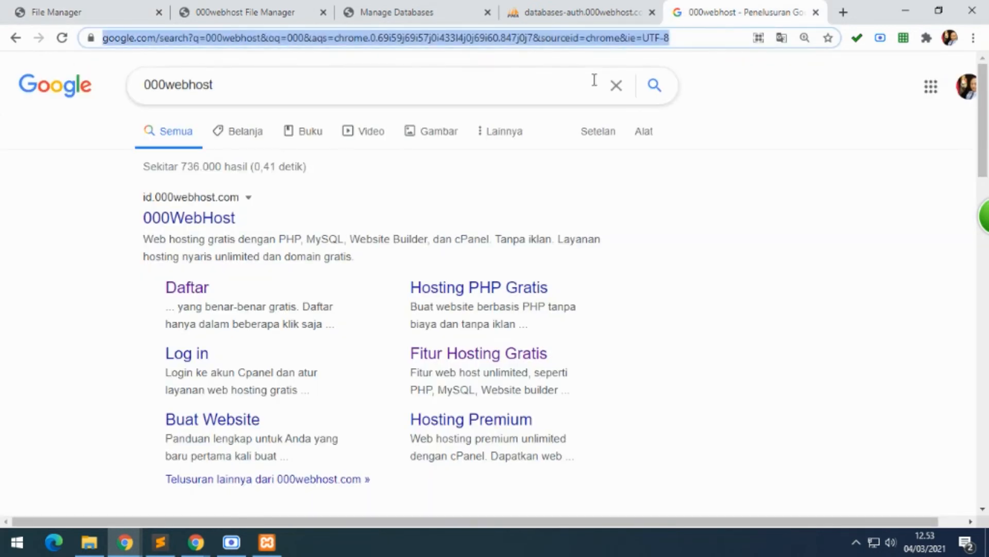
{"action": "left_click", "coordinate": [125, 545]}
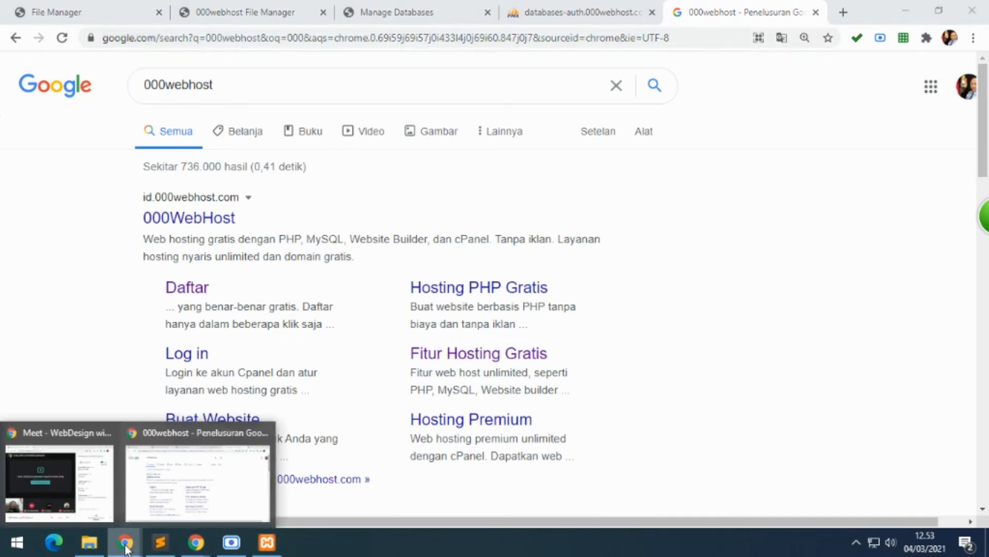
{"action": "left_click", "coordinate": [466, 40]}
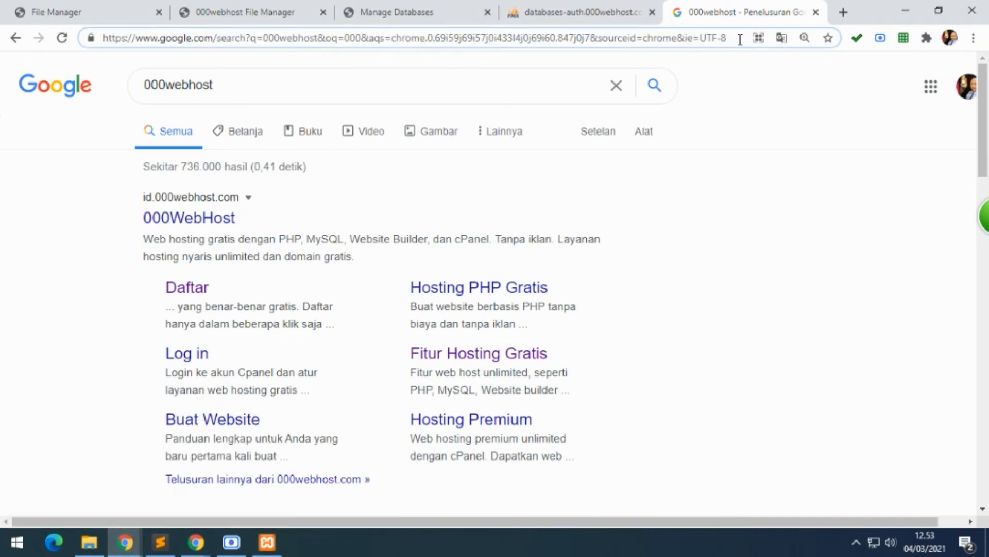
{"action": "triple_click", "coordinate": [118, 41]}
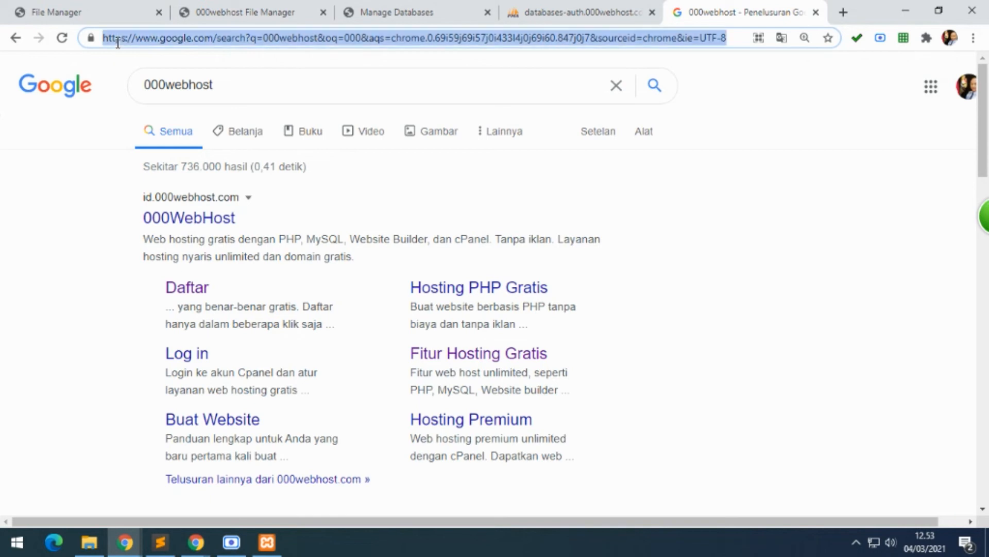
Step: Load the hosted webschool site at barengbelajar.000webhostapp.com/webschool/
{"action": "type", "text": "be"}
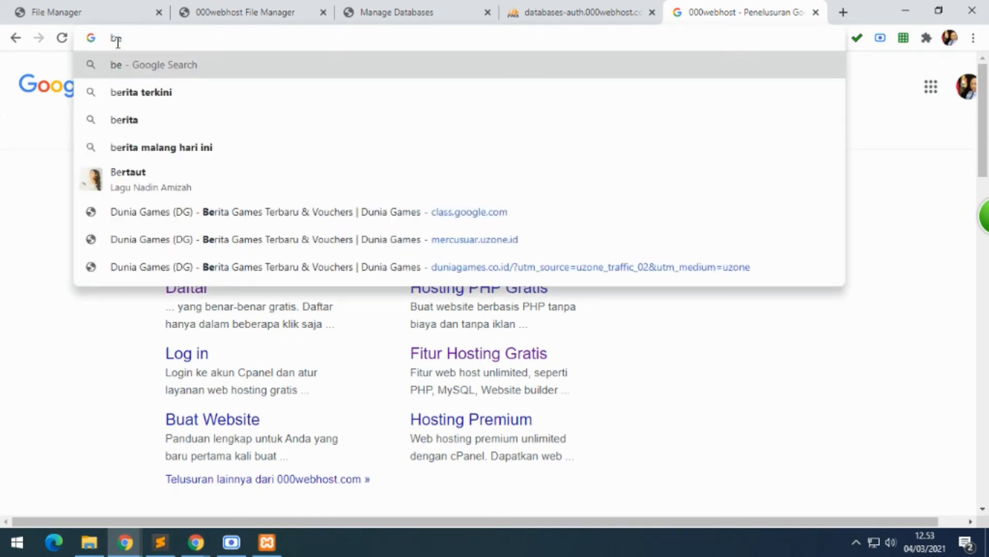
{"action": "key", "text": "BackSpace"}
{"action": "type", "text": "are"}
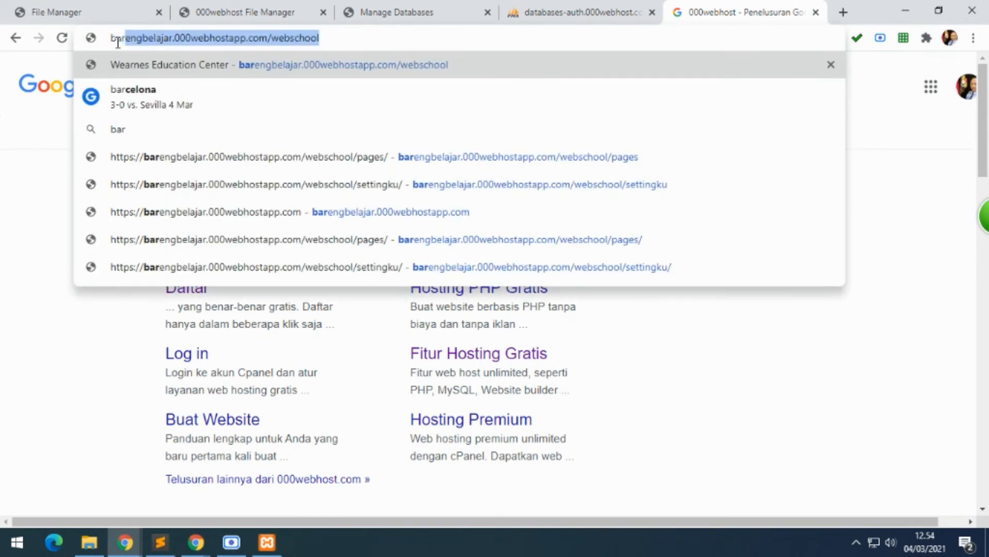
{"action": "key", "text": "Return"}
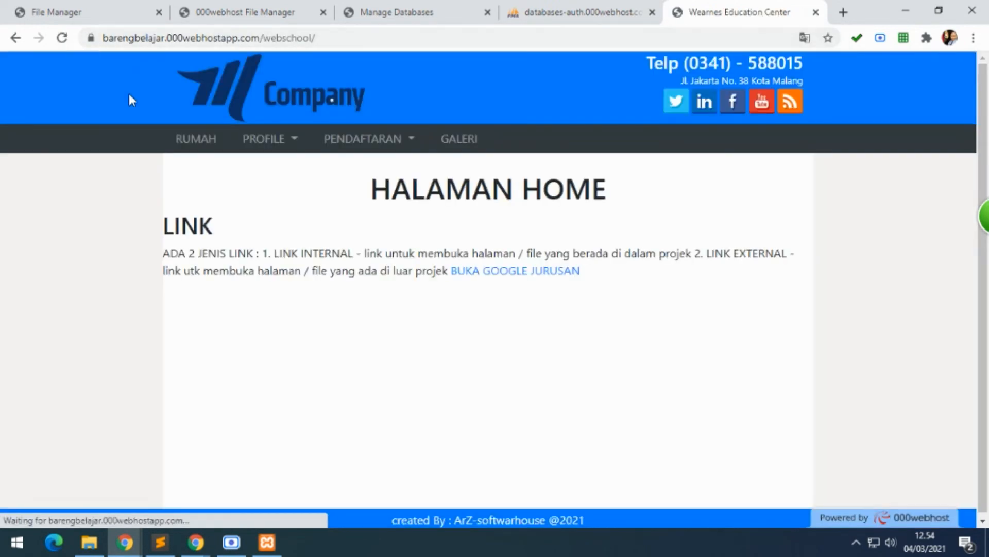
{"action": "left_click", "coordinate": [329, 37]}
{"action": "left_click", "coordinate": [351, 39]}
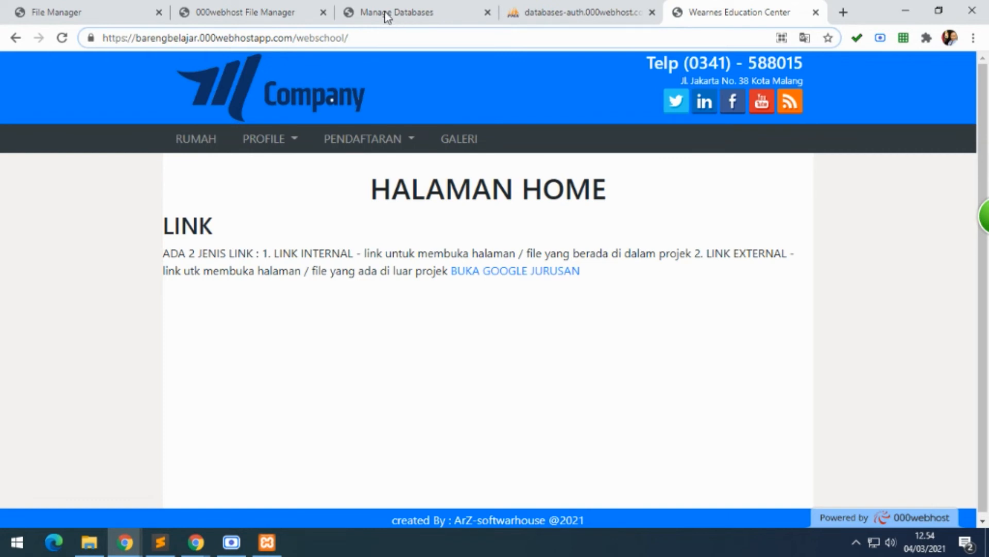
Step: Glance at the tbuser rows, save and close setting.php, and return to the site
{"action": "left_click", "coordinate": [400, 9]}
{"action": "left_click", "coordinate": [579, 14]}
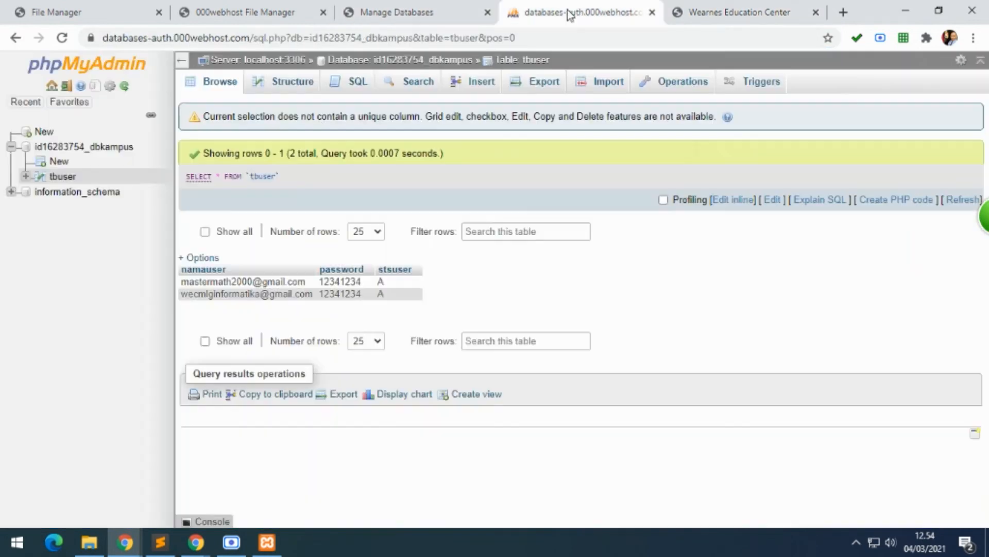
{"action": "left_click", "coordinate": [206, 14]}
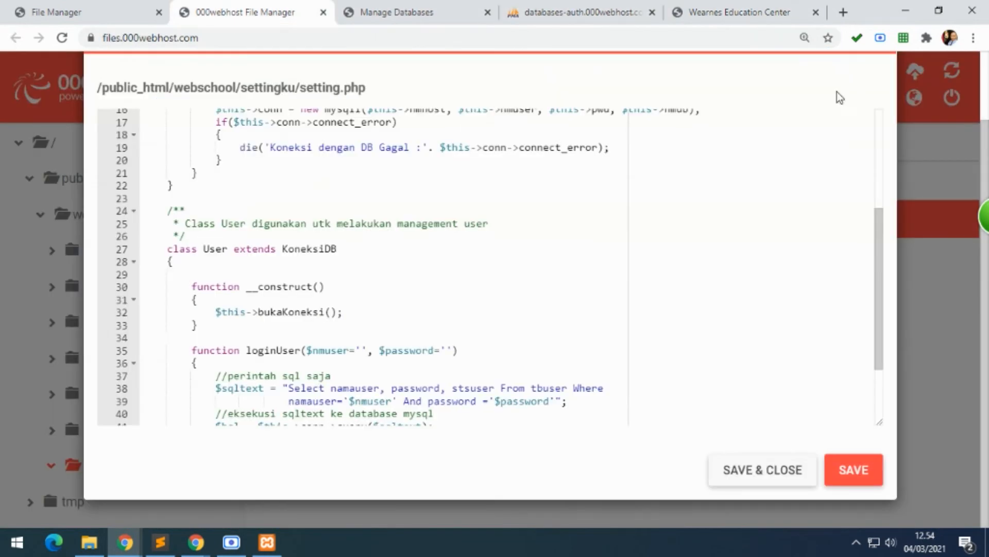
{"action": "left_click", "coordinate": [779, 478]}
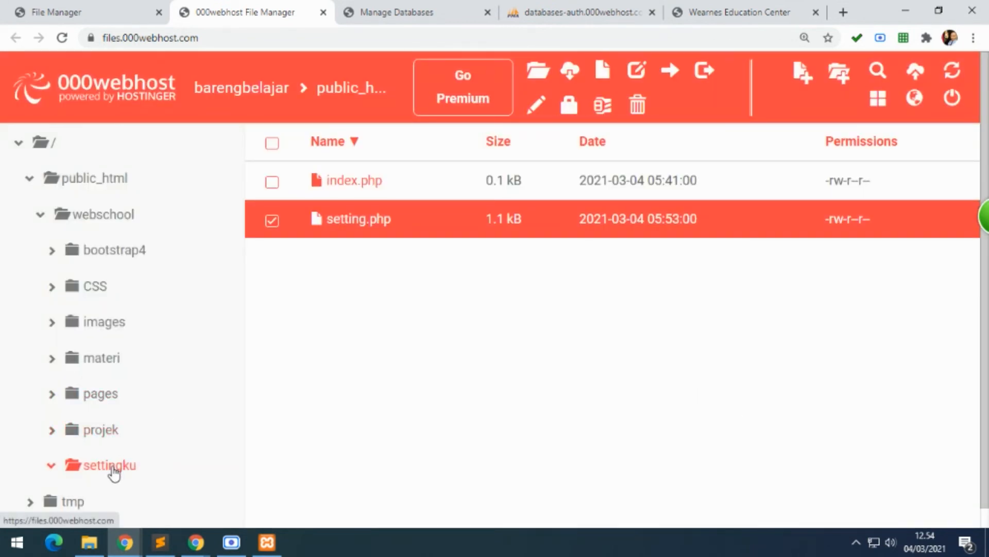
{"action": "left_click", "coordinate": [703, 16]}
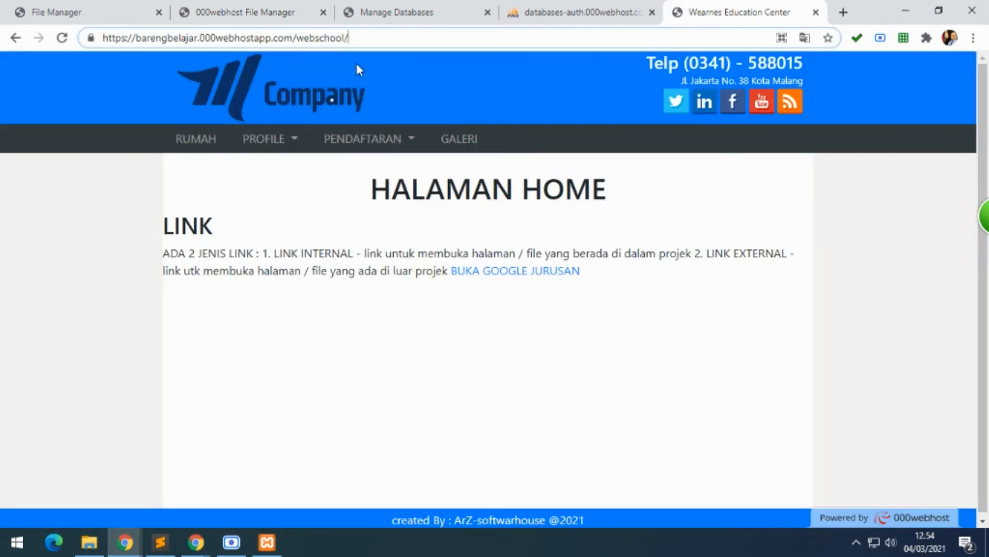
Step: Load settingku/setting.php on the hosted site, see it print 0, then reopen My Databases
{"action": "type", "text": "settingku"}
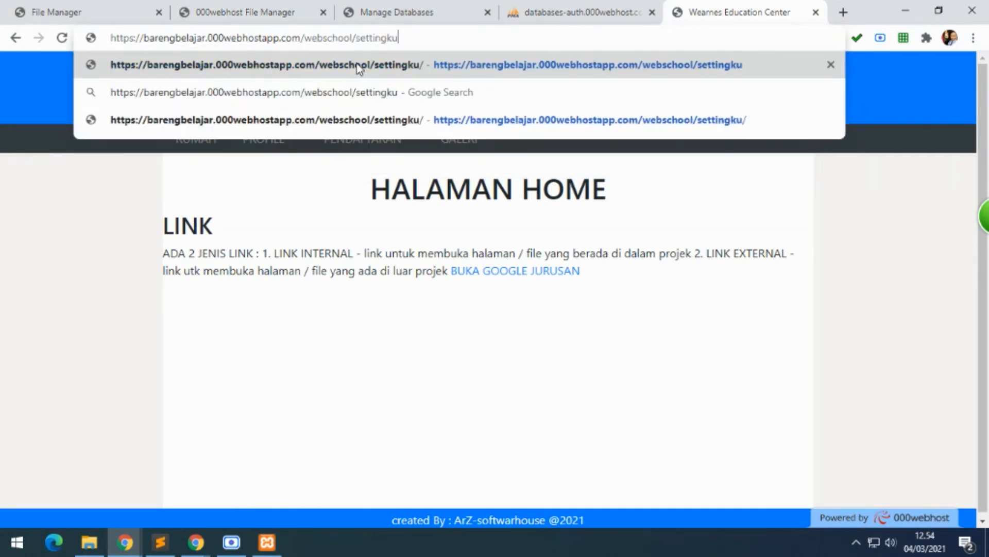
{"action": "type", "text": "/set"}
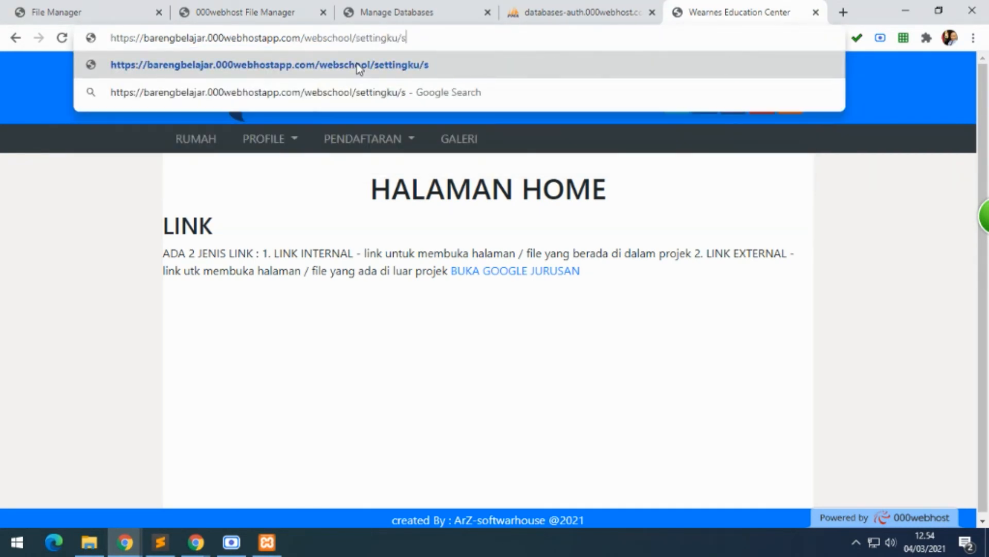
{"action": "type", "text": "ting.php"}
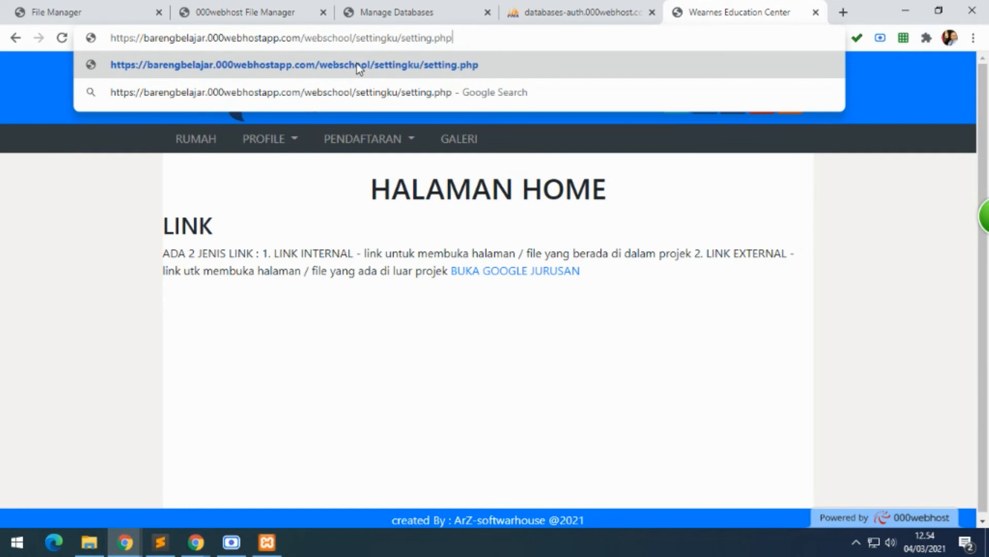
{"action": "key", "text": "Return"}
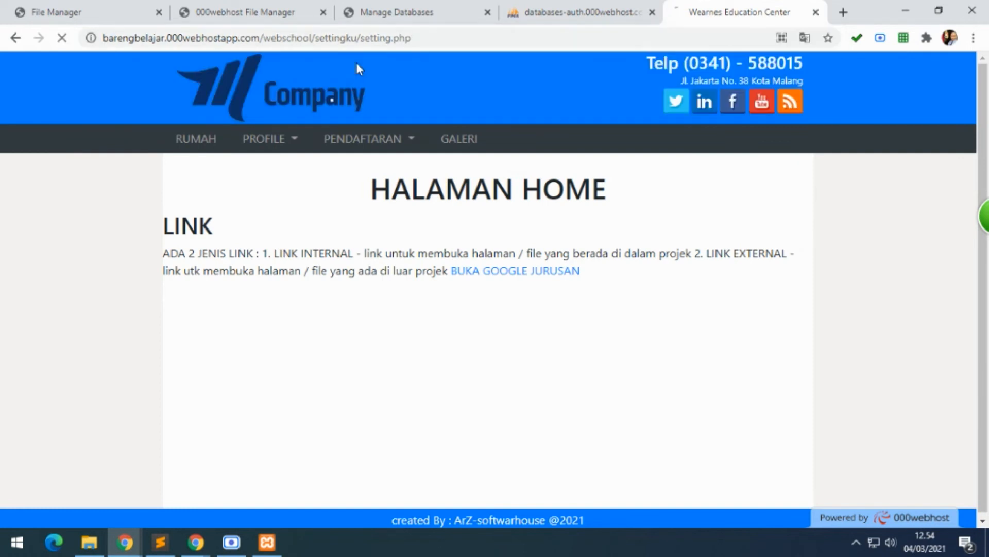
{"action": "scroll", "coordinate": [84, 161], "scroll_direction": "up", "scroll_amount": 9}
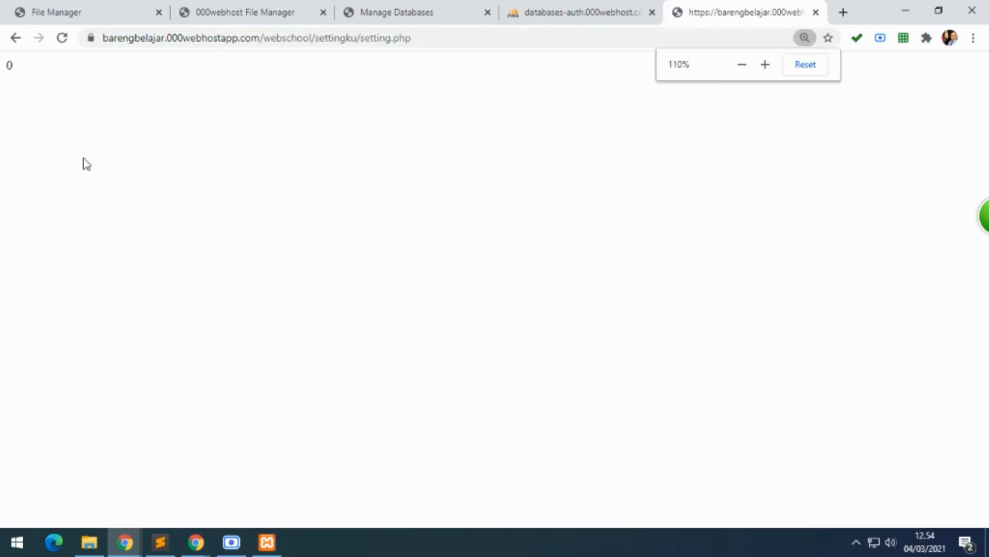
{"action": "left_click_drag", "start_coordinate": [74, 124], "coordinate": [29, 121]}
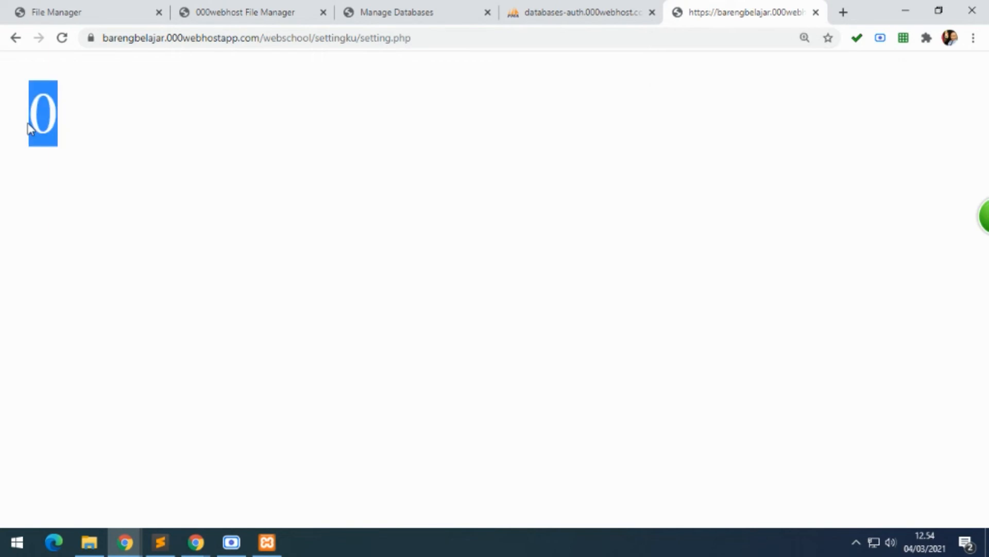
{"action": "left_click", "coordinate": [412, 13]}
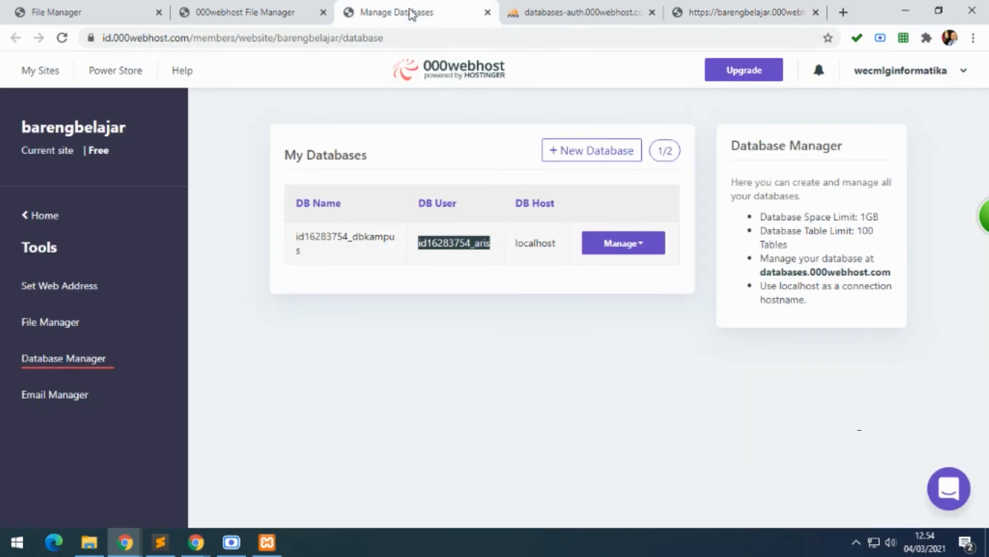
Step: Open setting.php in the 000webhost file editor and scroll down to line 48's login call
{"action": "left_click", "coordinate": [278, 14]}
{"action": "right_click", "coordinate": [376, 229]}
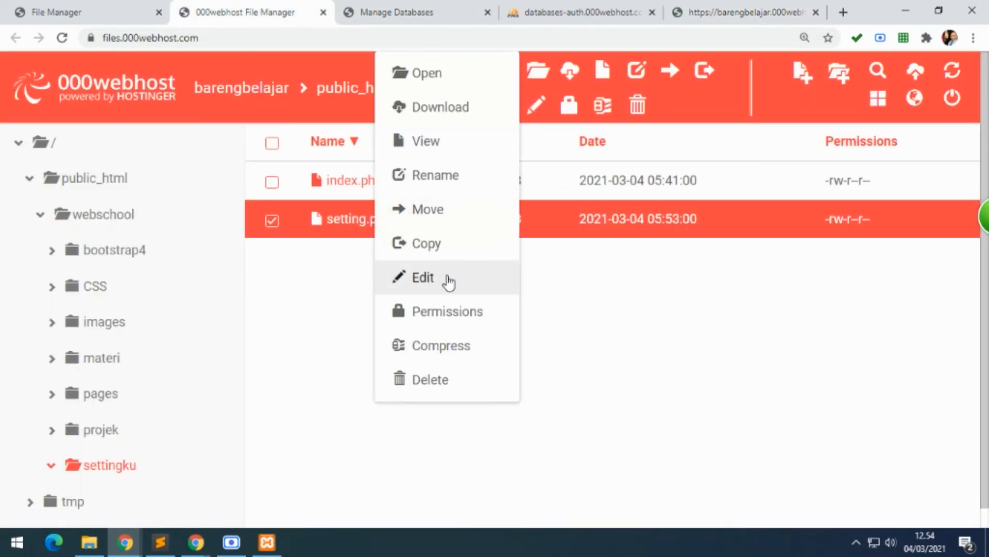
{"action": "left_click", "coordinate": [447, 280]}
{"action": "scroll", "coordinate": [441, 244], "scroll_direction": "down", "scroll_amount": 4}
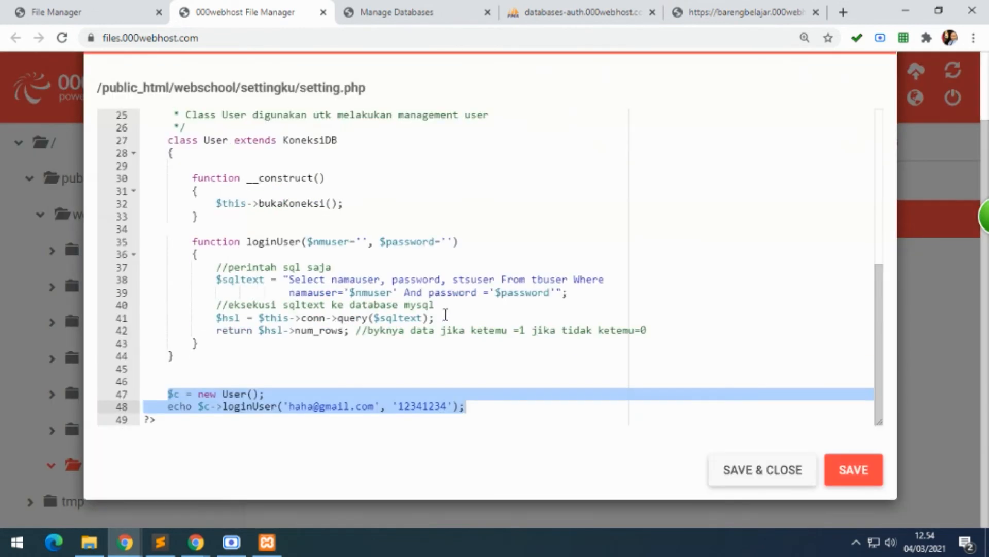
Step: Replace line 48's test login with the username of an e-mail stored in tbuser, and save setting.php
{"action": "left_click", "coordinate": [302, 407]}
{"action": "left_click_drag", "start_coordinate": [289, 407], "coordinate": [341, 407]}
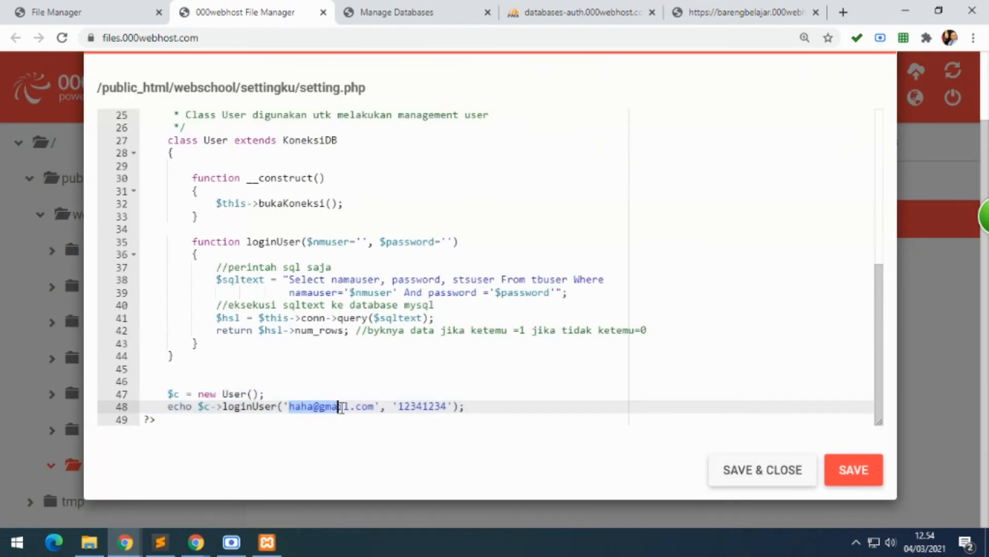
{"action": "left_click", "coordinate": [563, 15]}
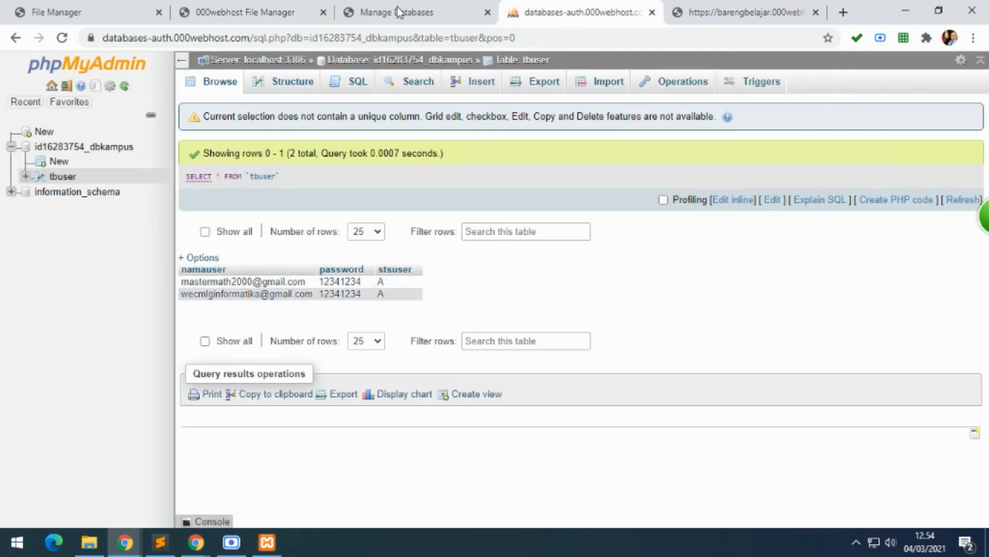
{"action": "left_click", "coordinate": [290, 13]}
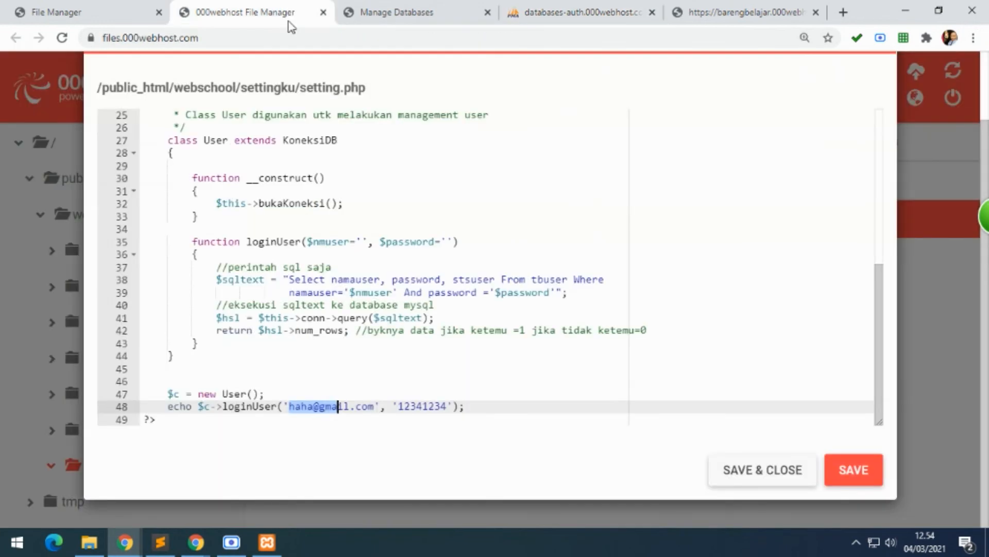
{"action": "key", "text": "shift+Left"}
{"action": "key", "text": "shift+Left"}
{"action": "key", "text": "shift+Left"}
{"action": "key", "text": "shift+Left"}
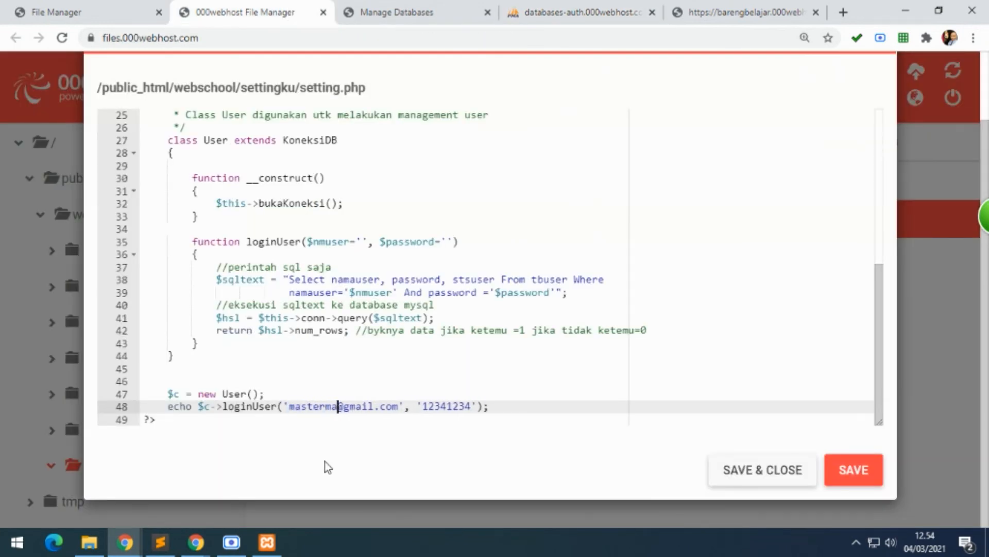
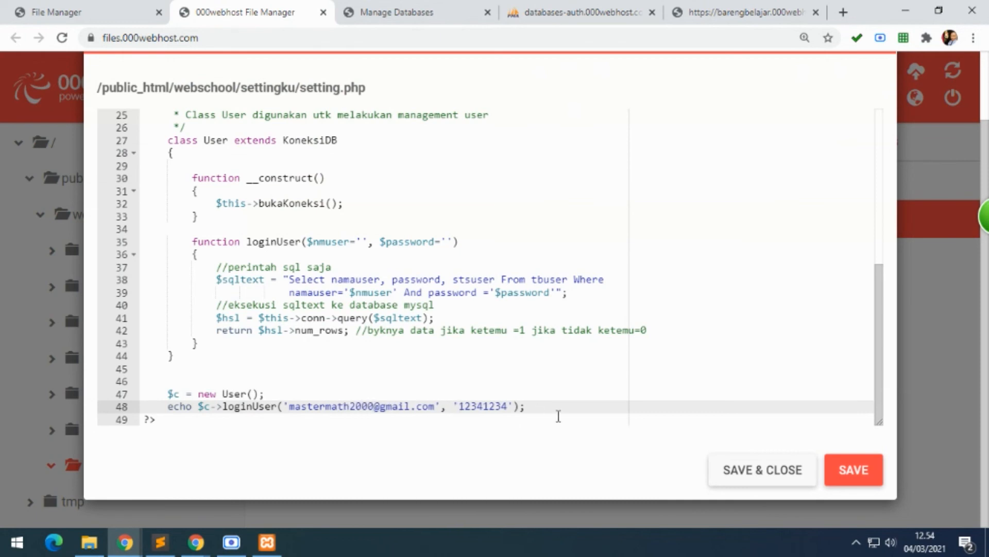
{"action": "left_click", "coordinate": [851, 470]}
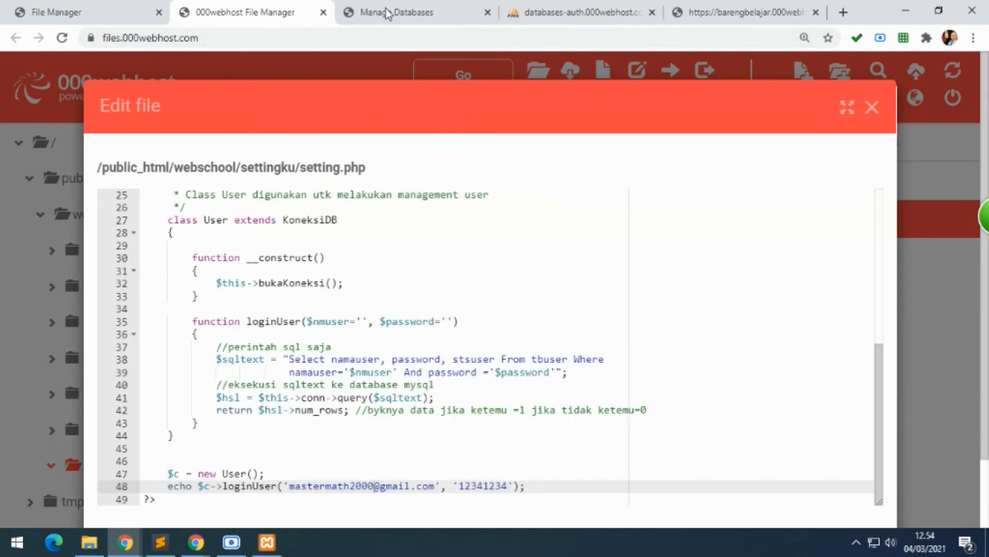
Step: Reload the hosted setting.php test page and confirm it now prints 1
{"action": "left_click", "coordinate": [768, 16]}
{"action": "left_click", "coordinate": [66, 42]}
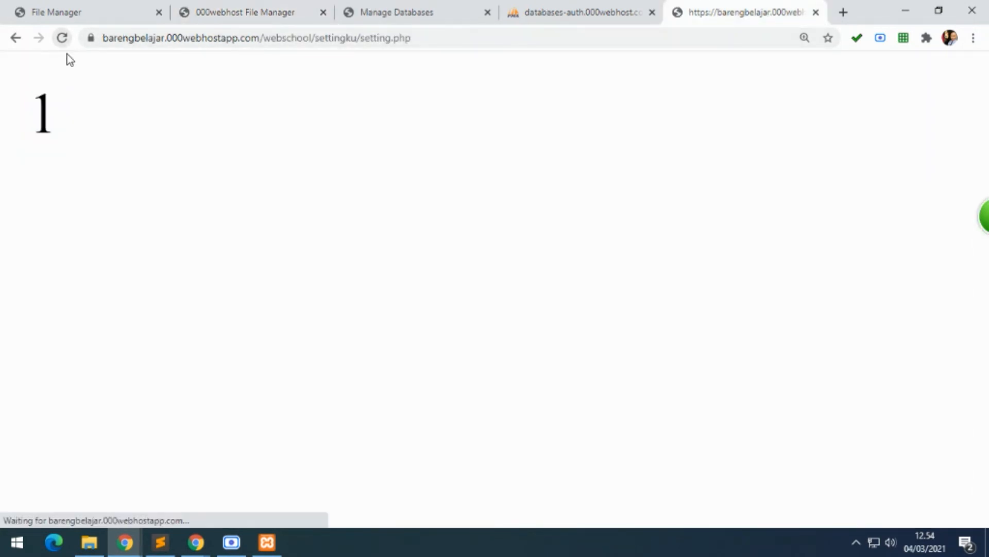
{"action": "left_click_drag", "start_coordinate": [53, 131], "coordinate": [20, 134]}
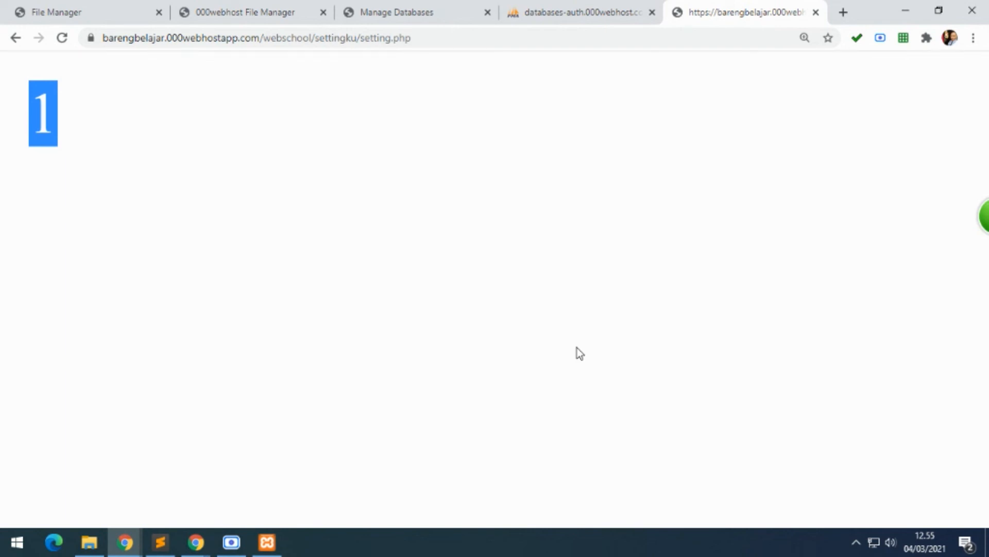
Step: Save and close the setting.php editor in File Manager
{"action": "left_click", "coordinate": [188, 14]}
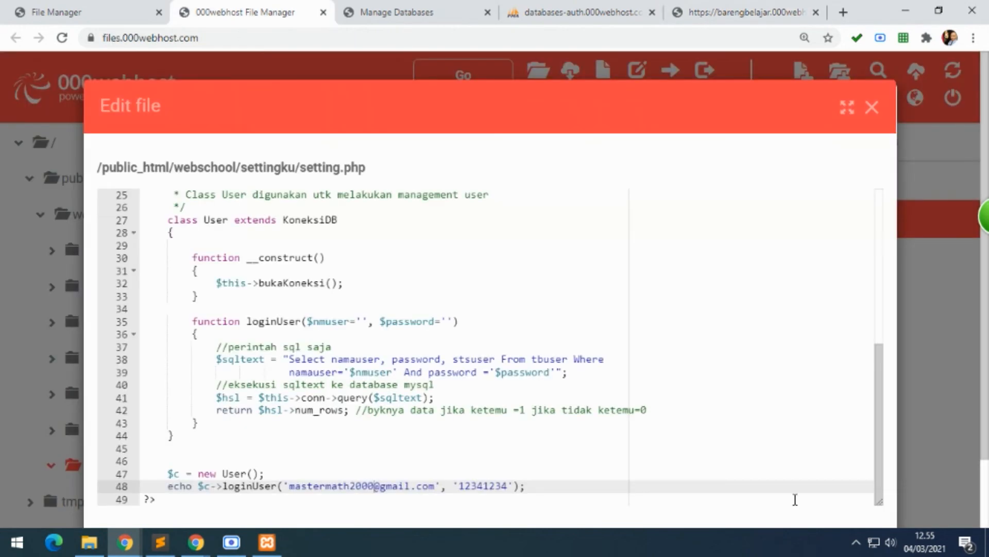
{"action": "scroll", "coordinate": [795, 497], "scroll_direction": "down", "scroll_amount": 2}
{"action": "left_click", "coordinate": [778, 471]}
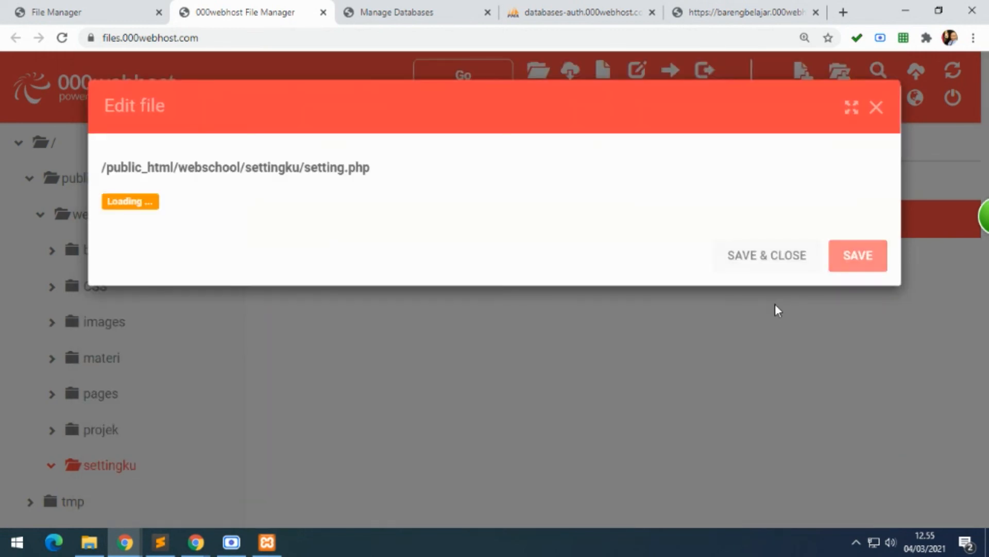
{"action": "left_click", "coordinate": [876, 107]}
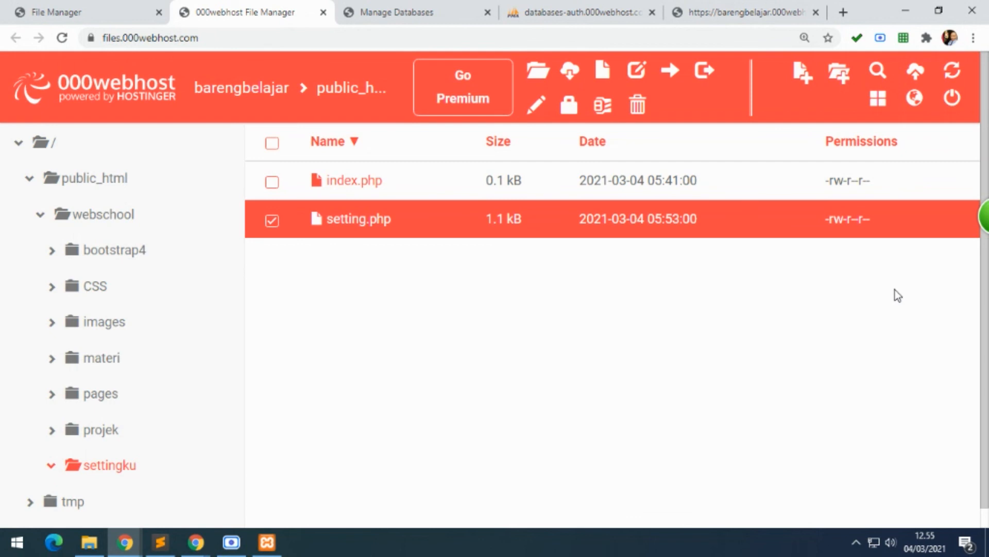
Step: Back on the test page, select the site's domain in the web address
{"action": "left_click", "coordinate": [793, 13]}
{"action": "left_click", "coordinate": [241, 40]}
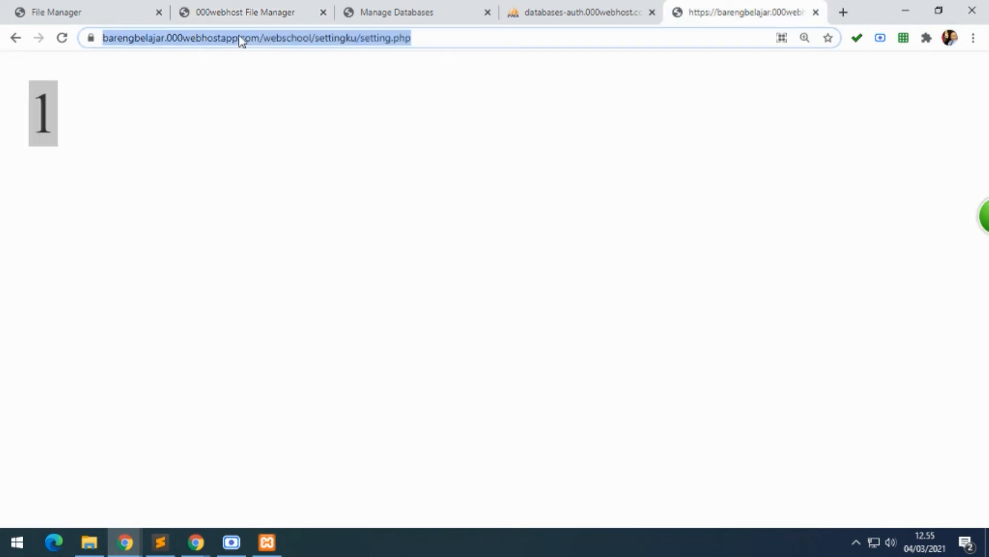
{"action": "left_click", "coordinate": [111, 39]}
{"action": "left_click_drag", "start_coordinate": [102, 39], "coordinate": [295, 40]}
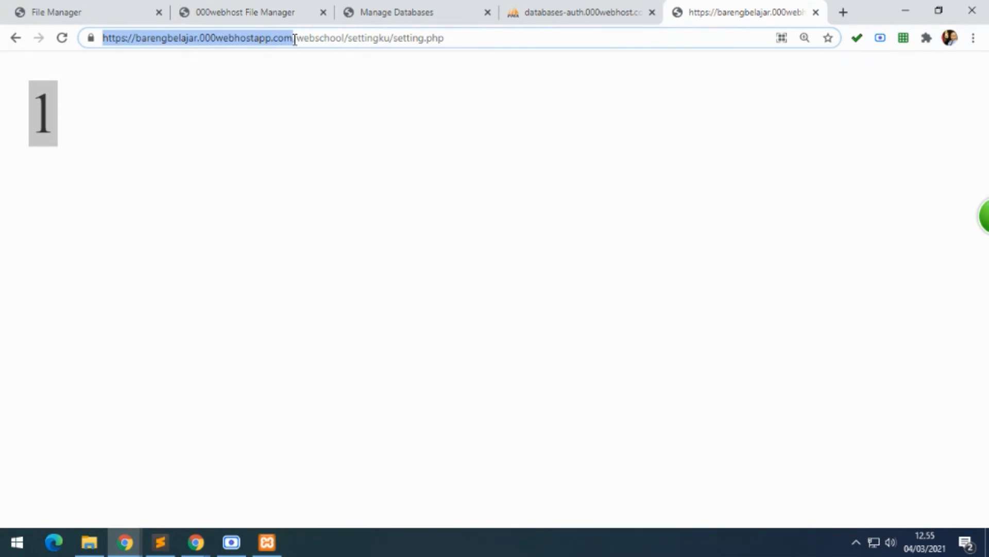